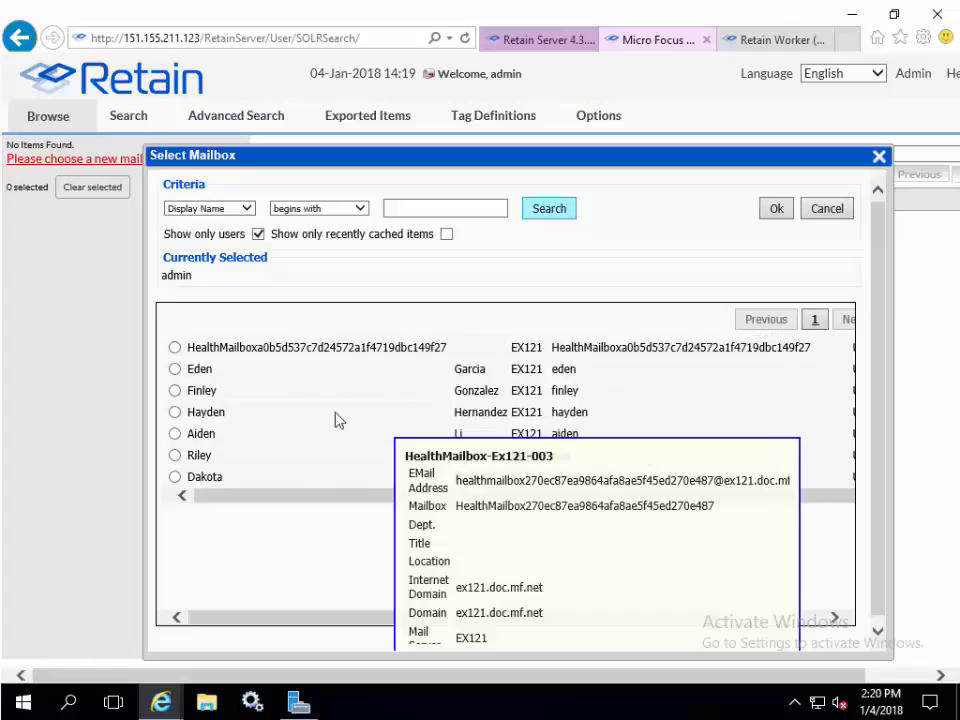
# - Choose the test0 mailbox in the Select Mailbox dialog and confirm it for browsing
pyautogui.scroll(-3, 262, 435)
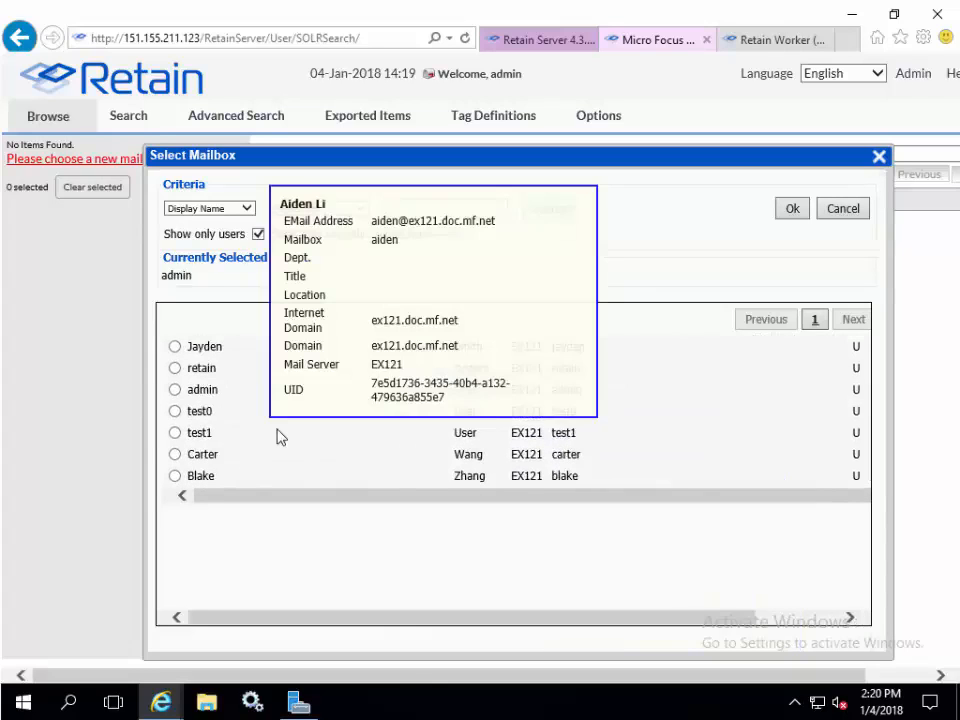
pyautogui.click(175, 411)
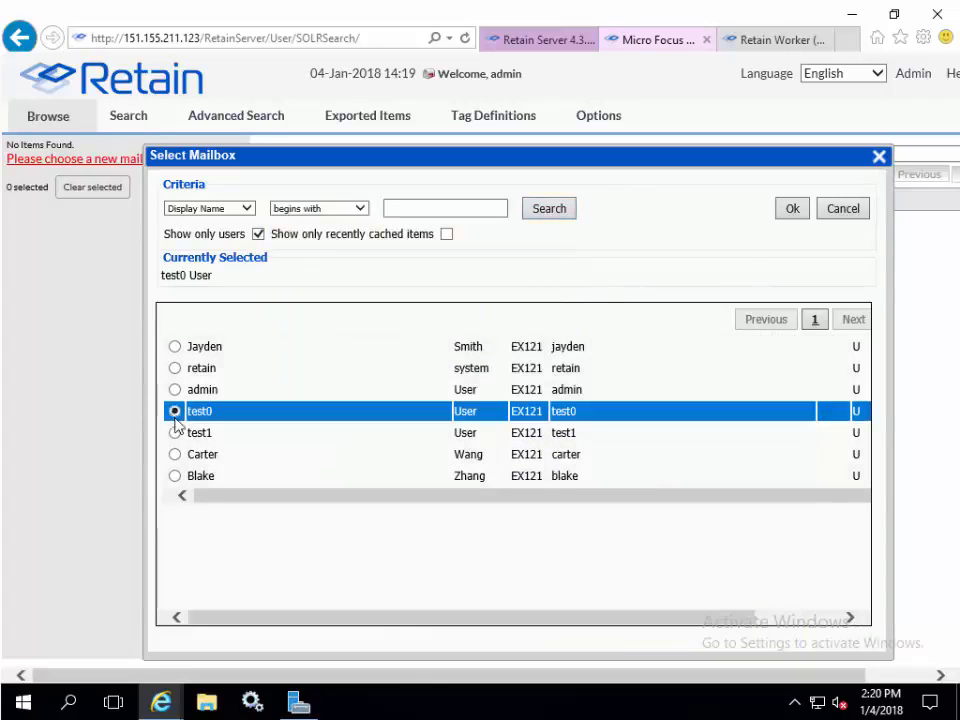
pyautogui.click(788, 209)
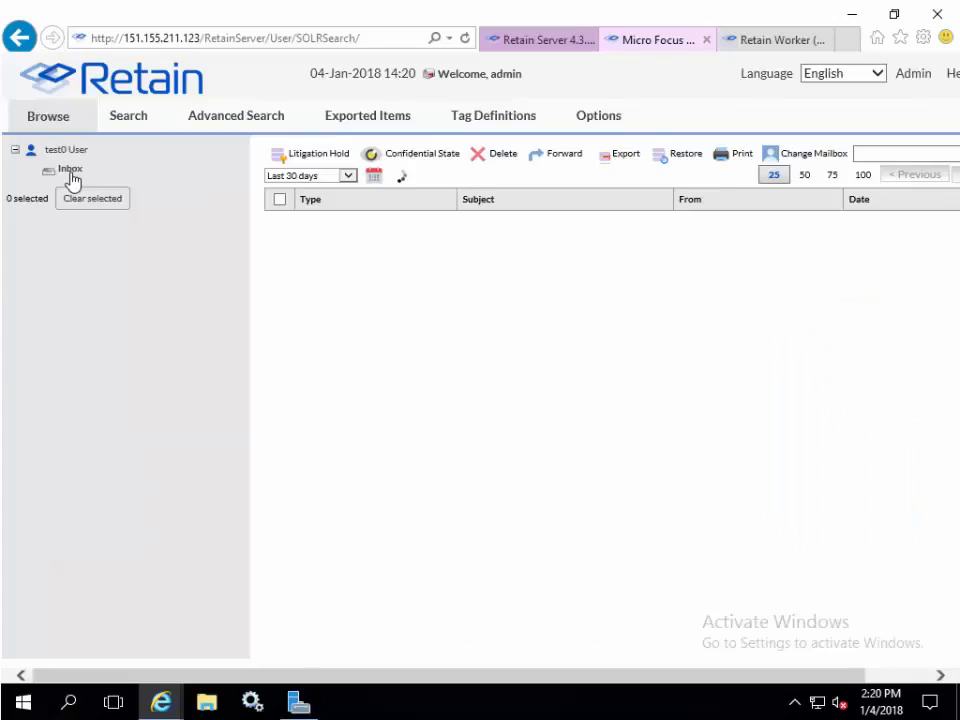
# - Set a custom date range of 01/04/2018 to 01/04/2018 for the inbox listing
pyautogui.click(71, 180)
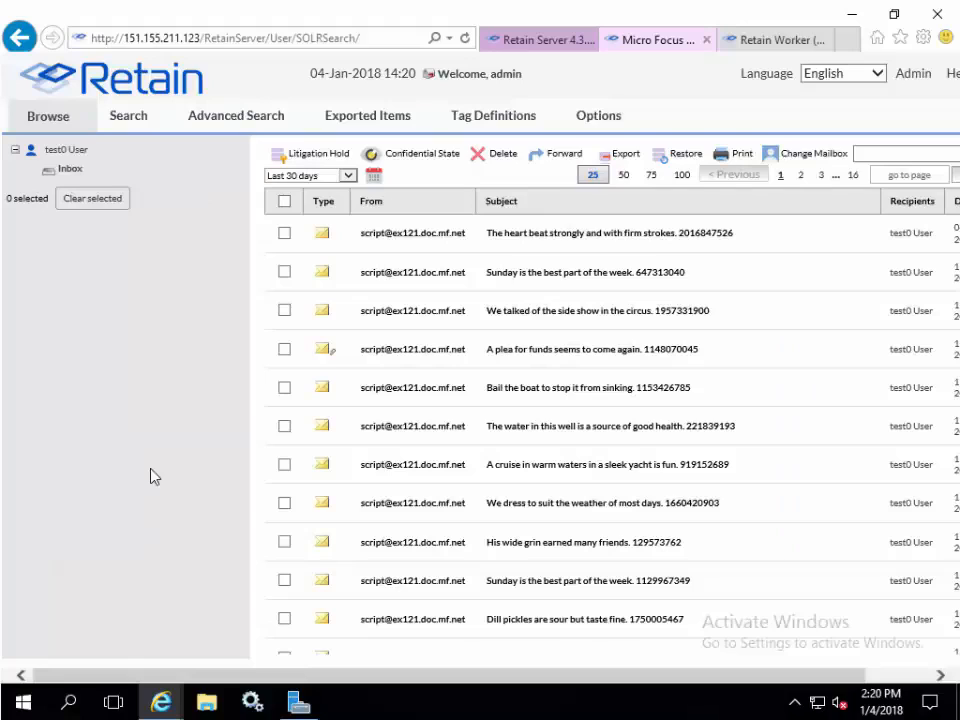
pyautogui.click(346, 175)
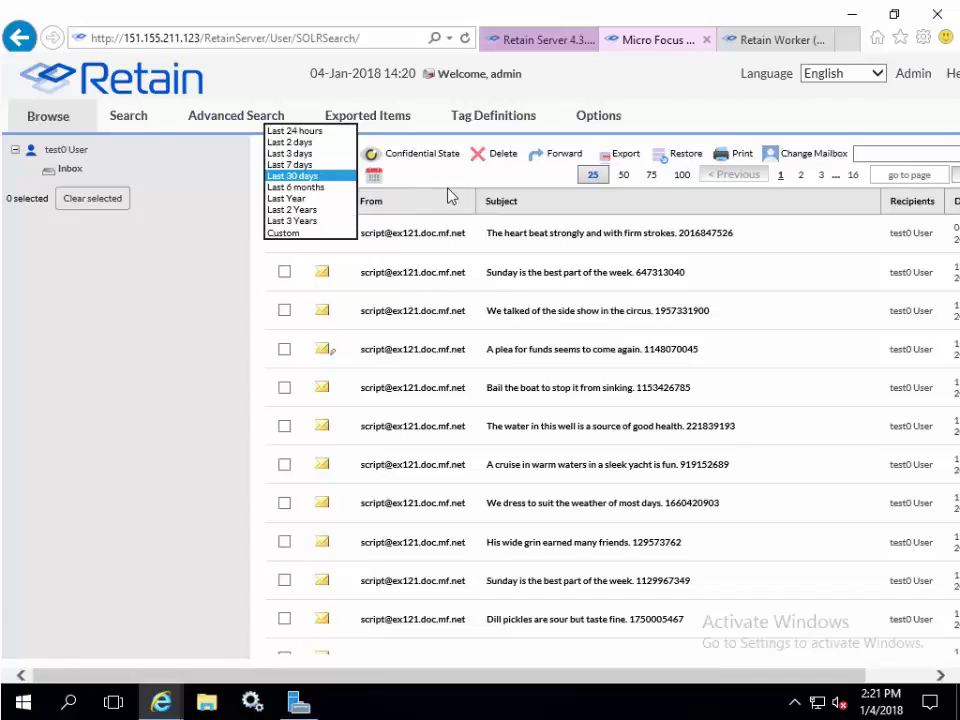
pyautogui.click(373, 175)
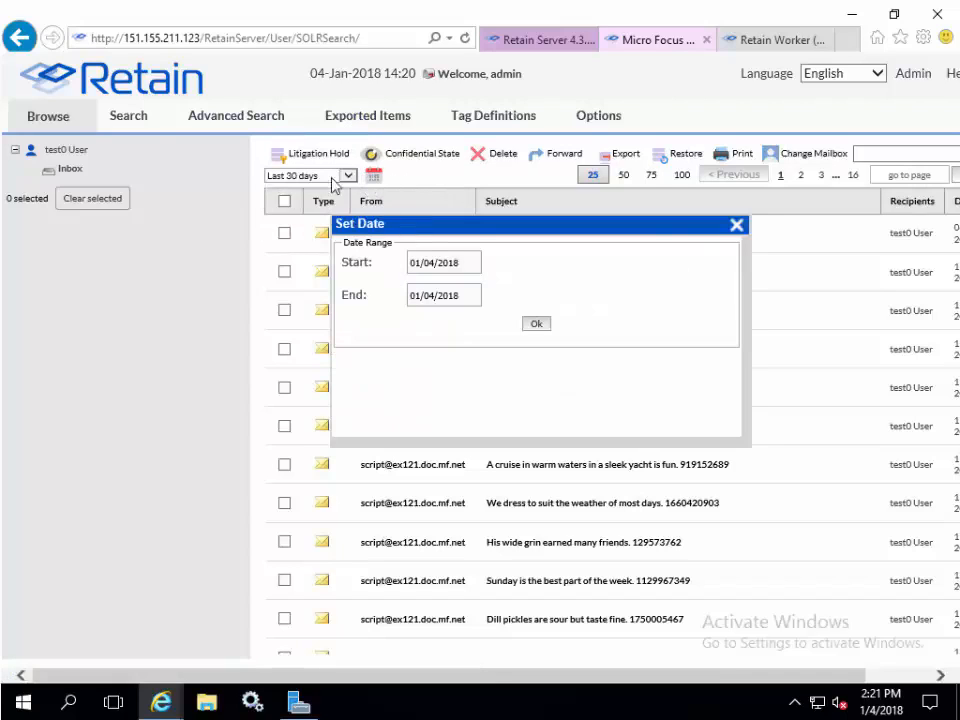
pyautogui.click(538, 326)
# - Change the date filter to Last 2 Years and show 50 messages per page
pyautogui.click(347, 175)
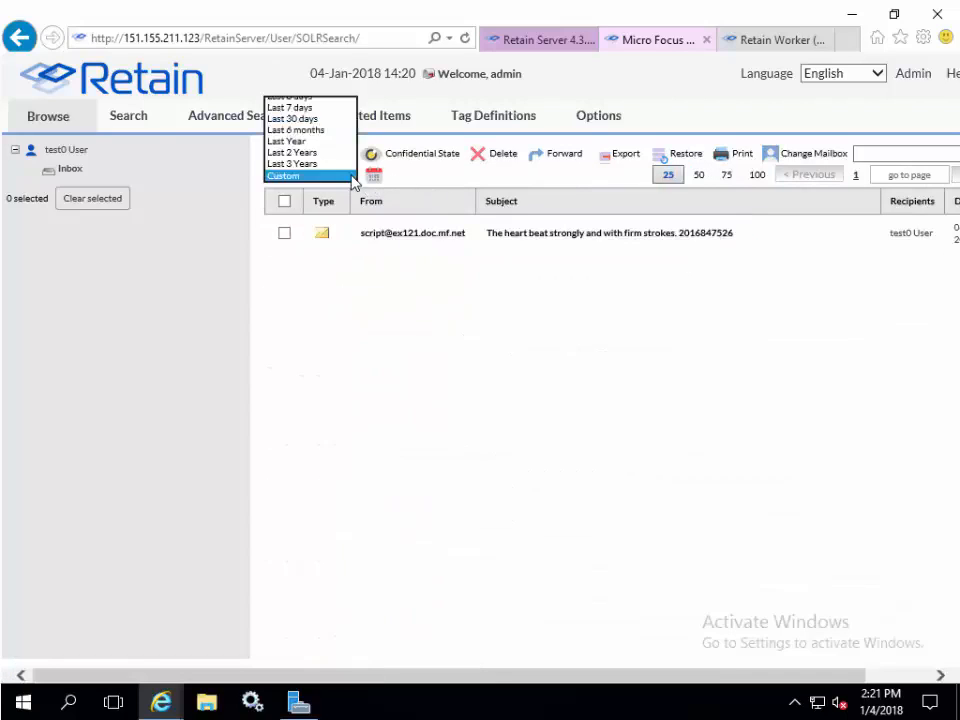
pyautogui.click(342, 163)
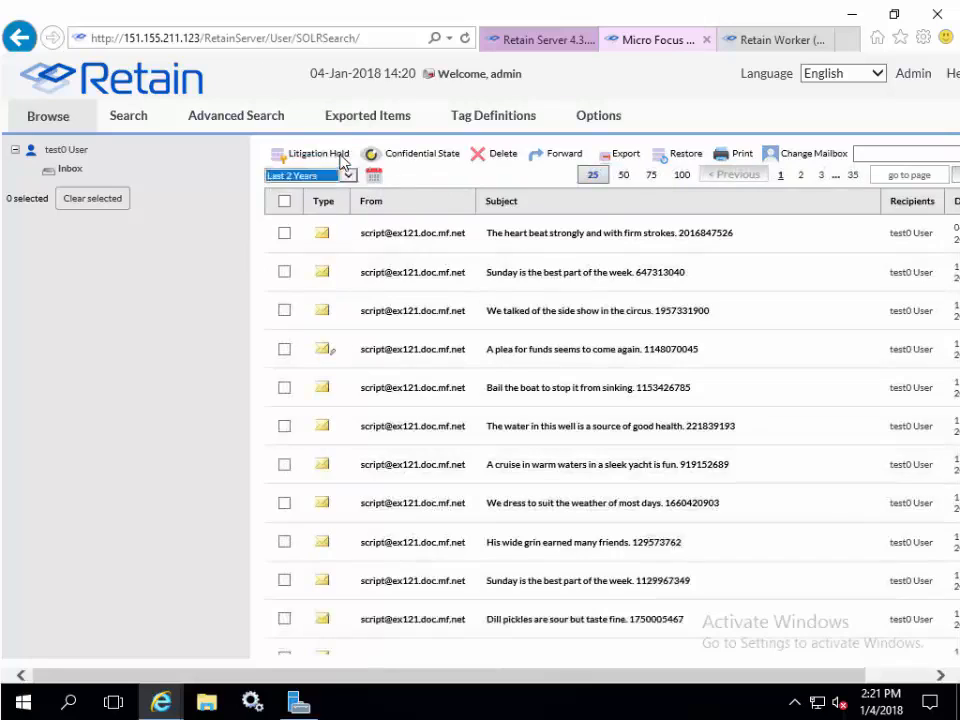
pyautogui.click(621, 178)
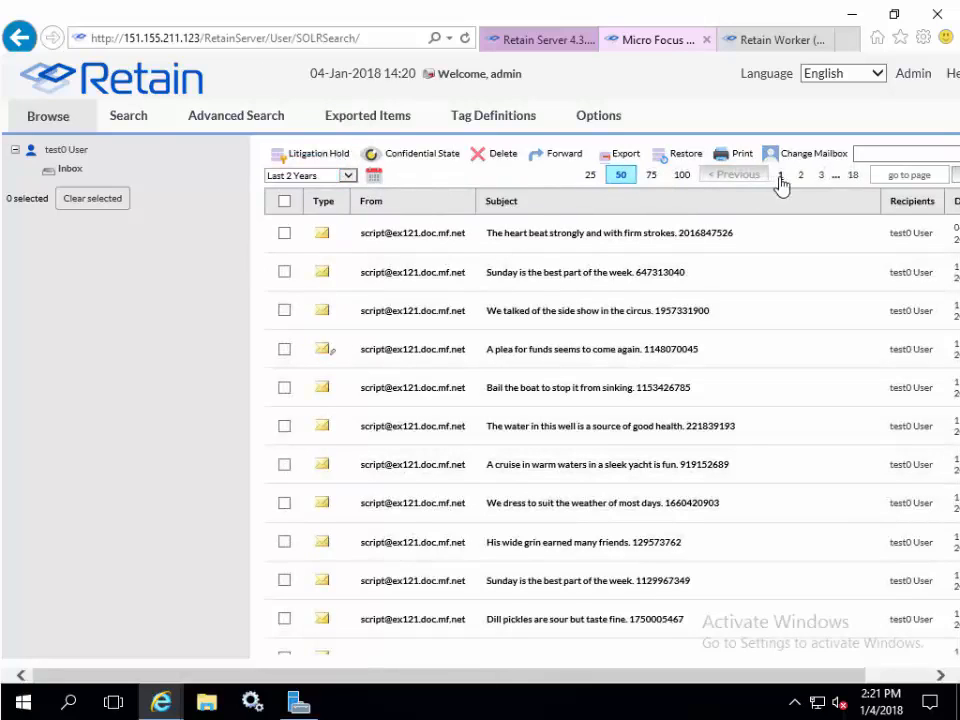
# - Page forward through the message list and jump to page 13 via the page-number box
pyautogui.moveTo(505, 678); pyautogui.dragTo(624, 675)
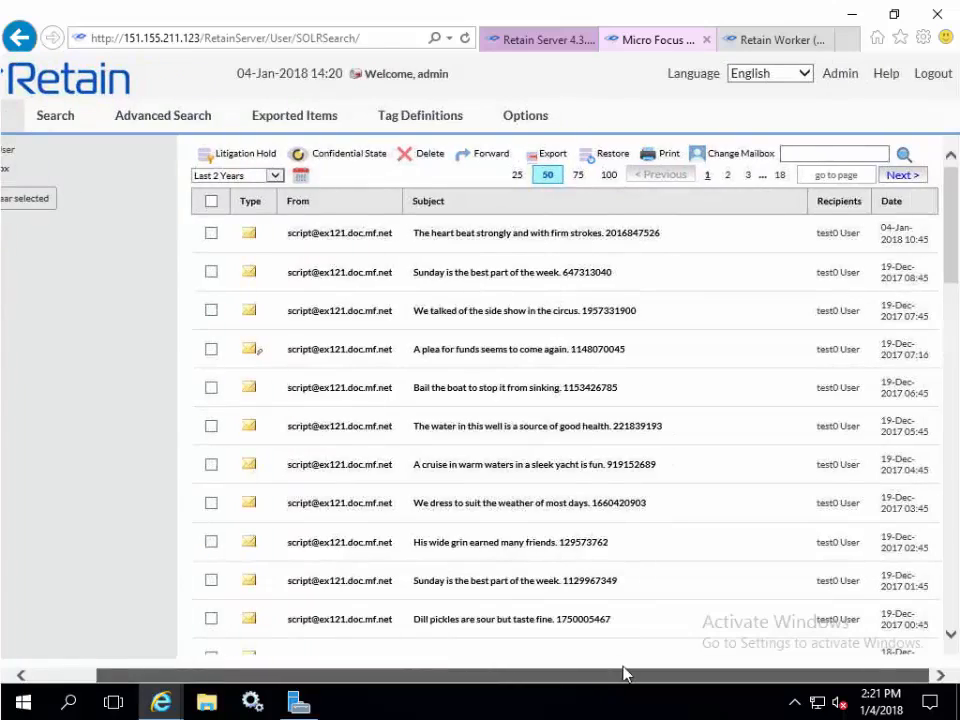
pyautogui.click(905, 176)
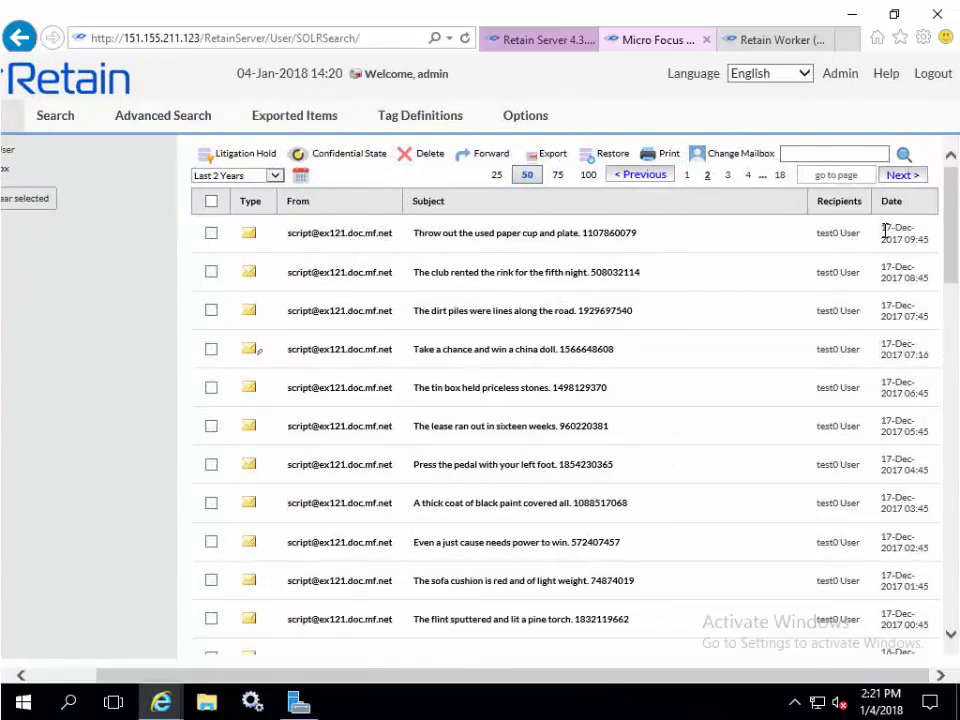
pyautogui.click(816, 174)
pyautogui.write('18')
pyautogui.press('Return')
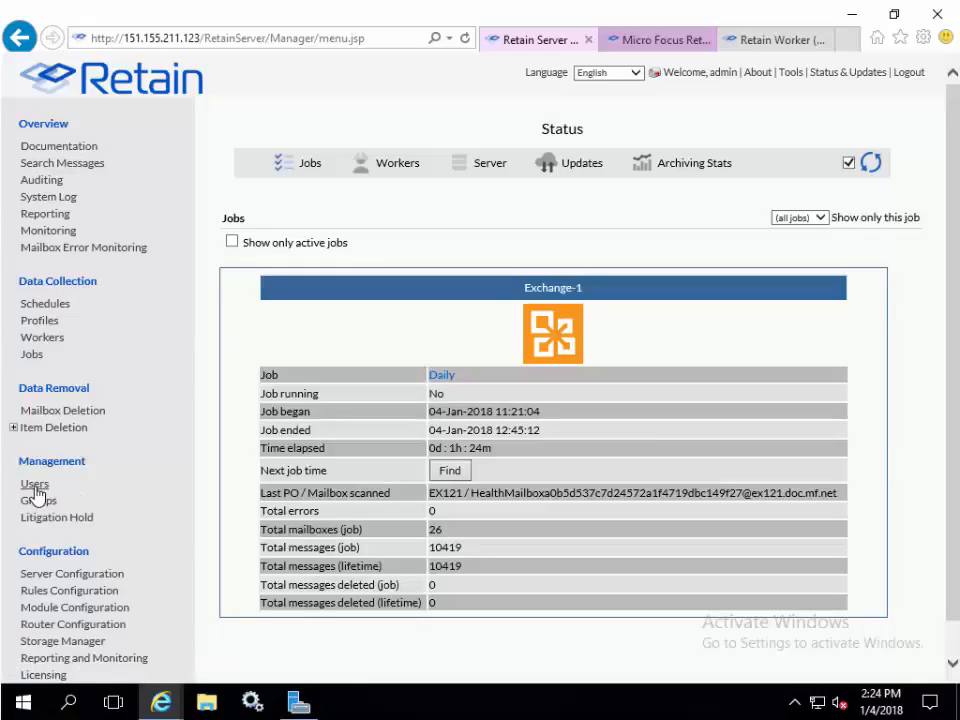
# - Open the admin user's User Rights settings in the Retain management console
pyautogui.click(34, 485)
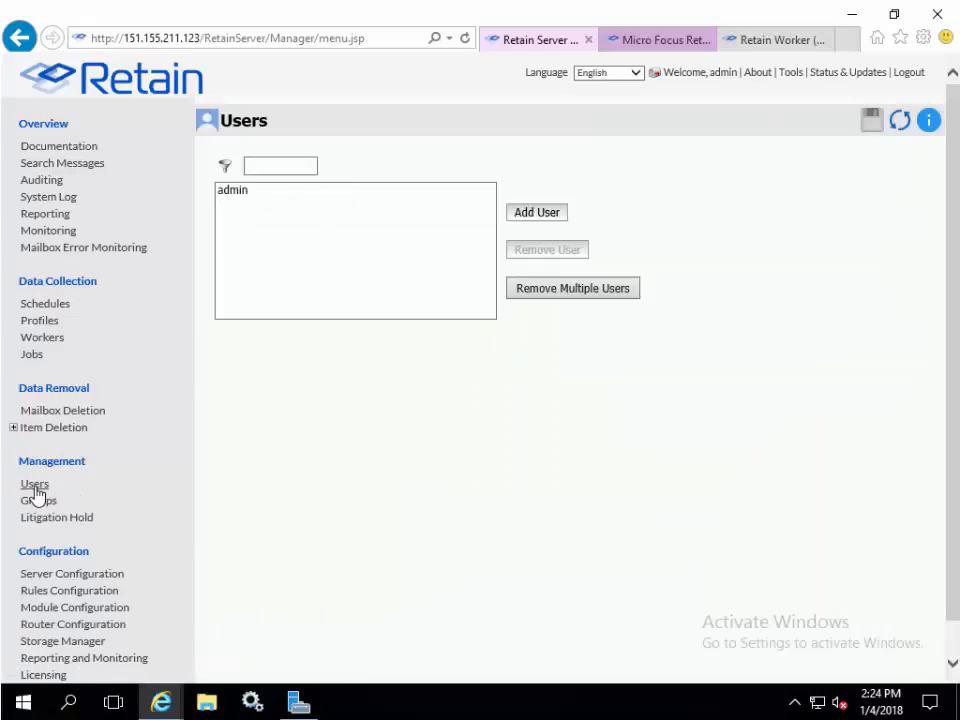
pyautogui.click(247, 196)
pyautogui.click(333, 490)
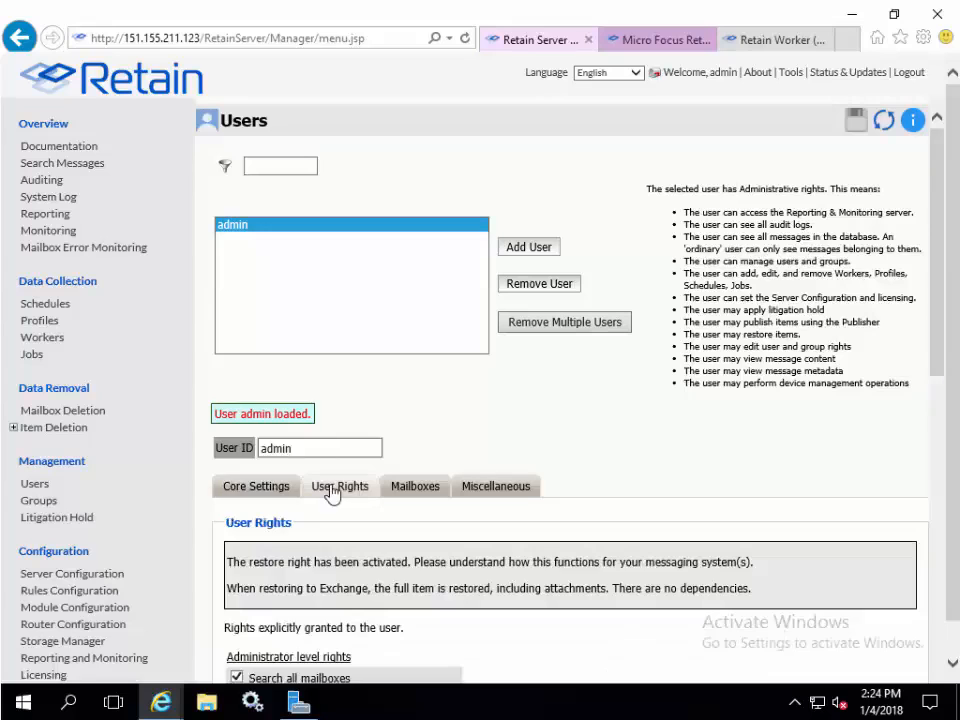
pyautogui.scroll(-6, 422, 578)
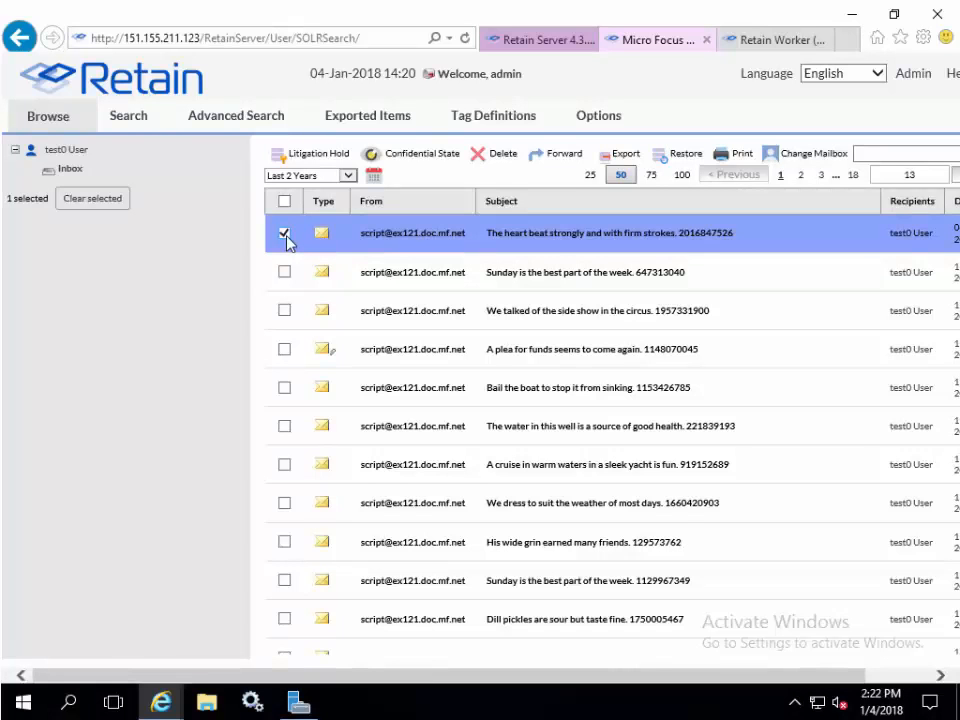
# - Select only the first message of the list, testing the single and select-all checkboxes
pyautogui.click(284, 272)
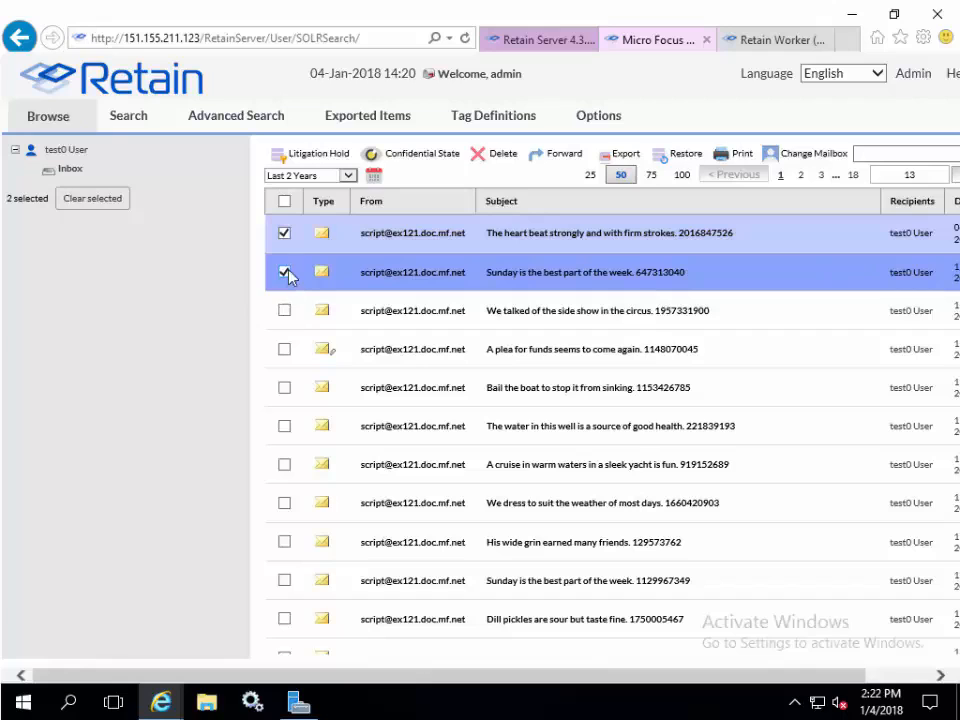
pyautogui.click(285, 269)
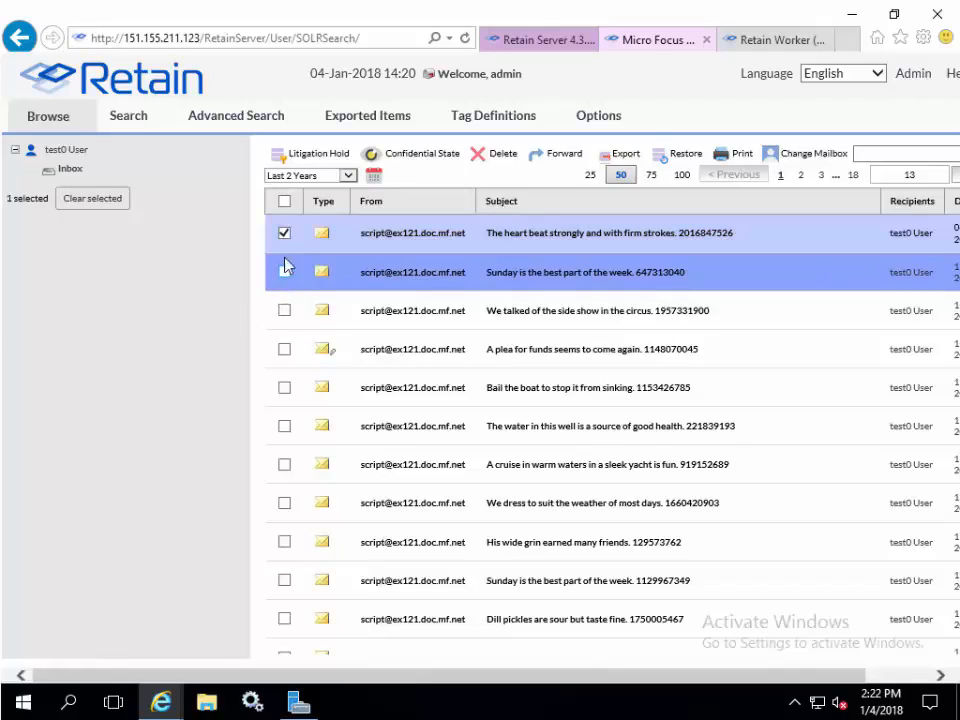
pyautogui.click(284, 203)
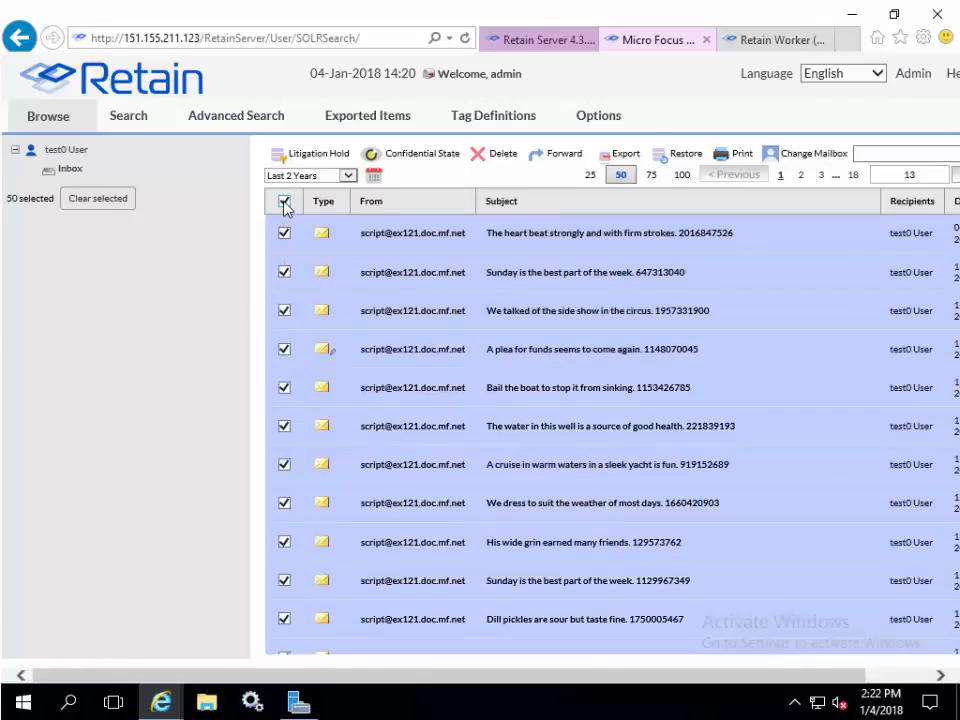
pyautogui.click(284, 203)
pyautogui.click(284, 233)
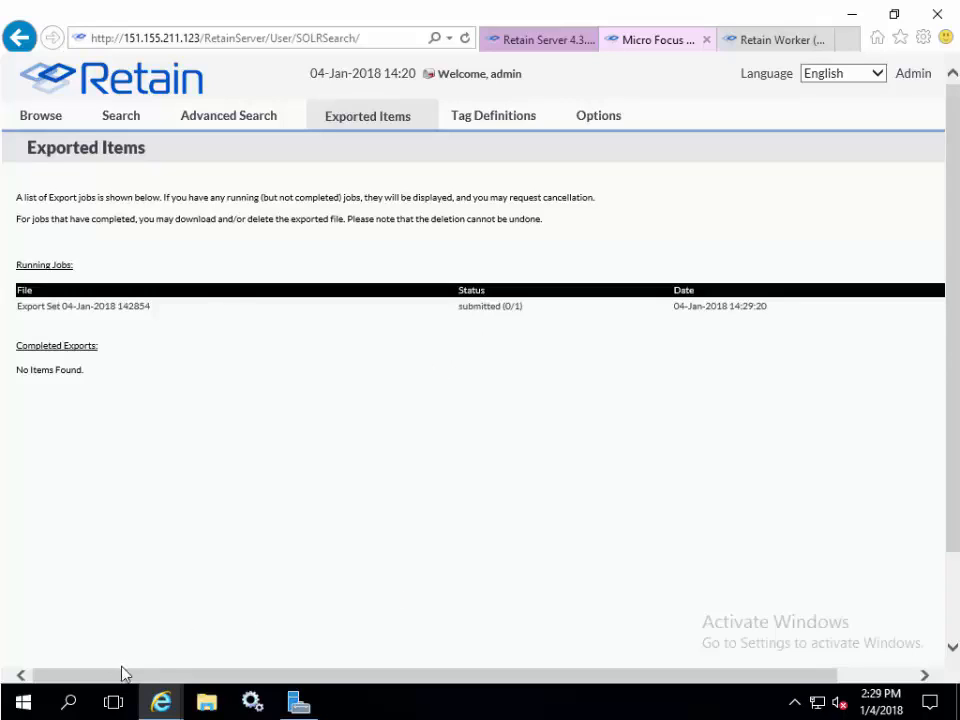
# - Scroll across the Exported Items page to review the running export job
pyautogui.moveTo(129, 680); pyautogui.dragTo(320, 690)
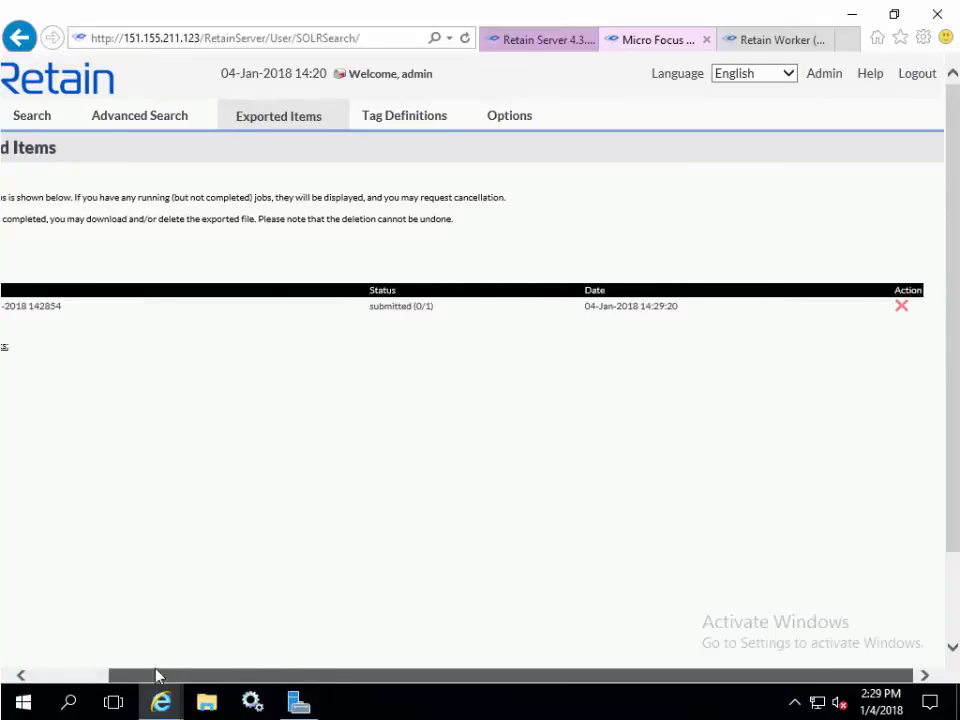
pyautogui.moveTo(156, 677); pyautogui.dragTo(99, 670)
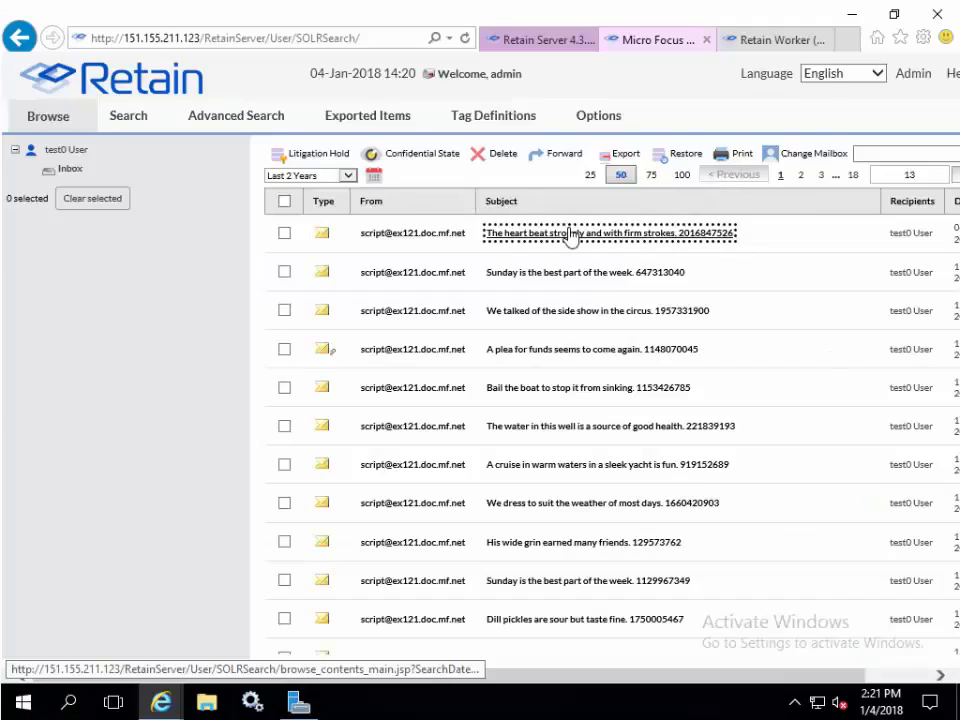
# - Open the first message, view its message text and Properties, and close the viewer
pyautogui.click(570, 236)
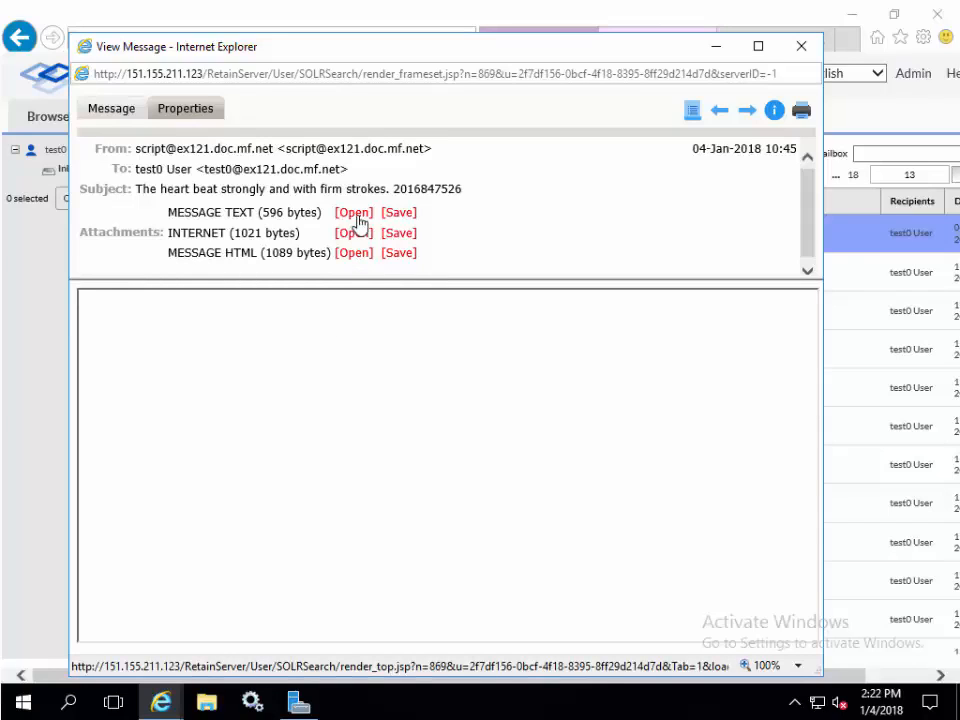
pyautogui.click(355, 255)
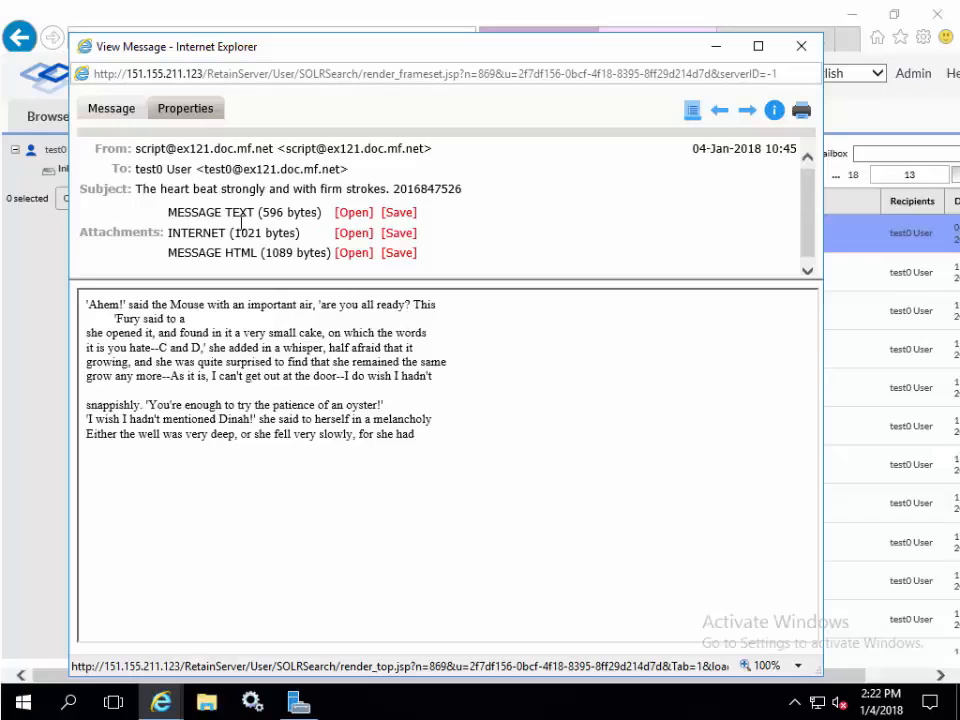
pyautogui.click(180, 108)
pyautogui.scroll(-5, 425, 456)
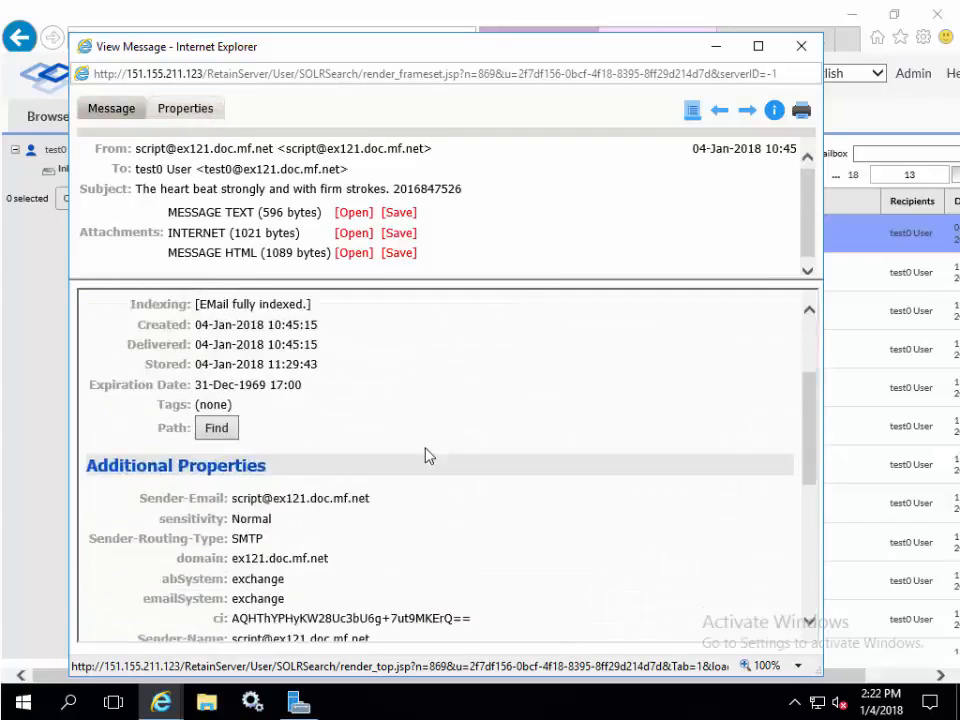
pyautogui.scroll(5, 425, 456)
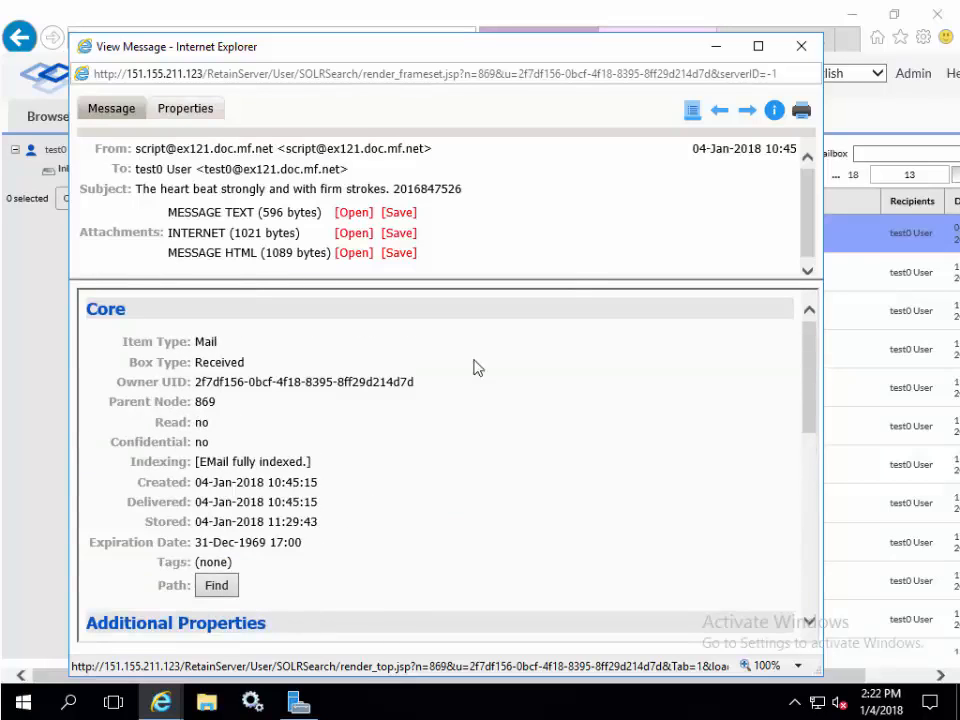
pyautogui.click(801, 46)
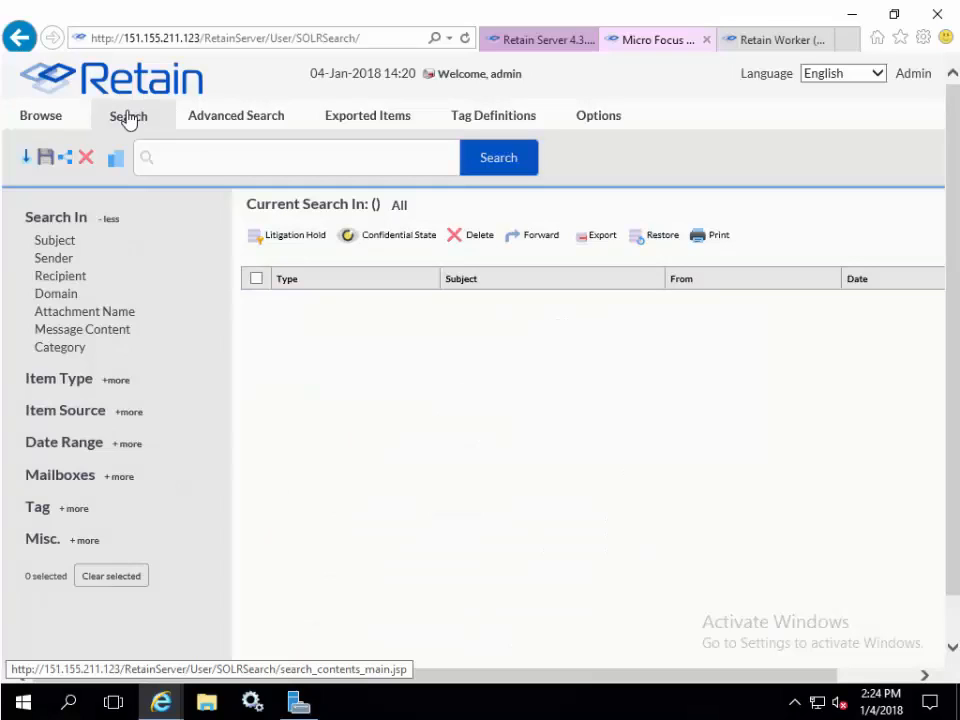
# - Search all mailboxes for poor alice
pyautogui.click(259, 159)
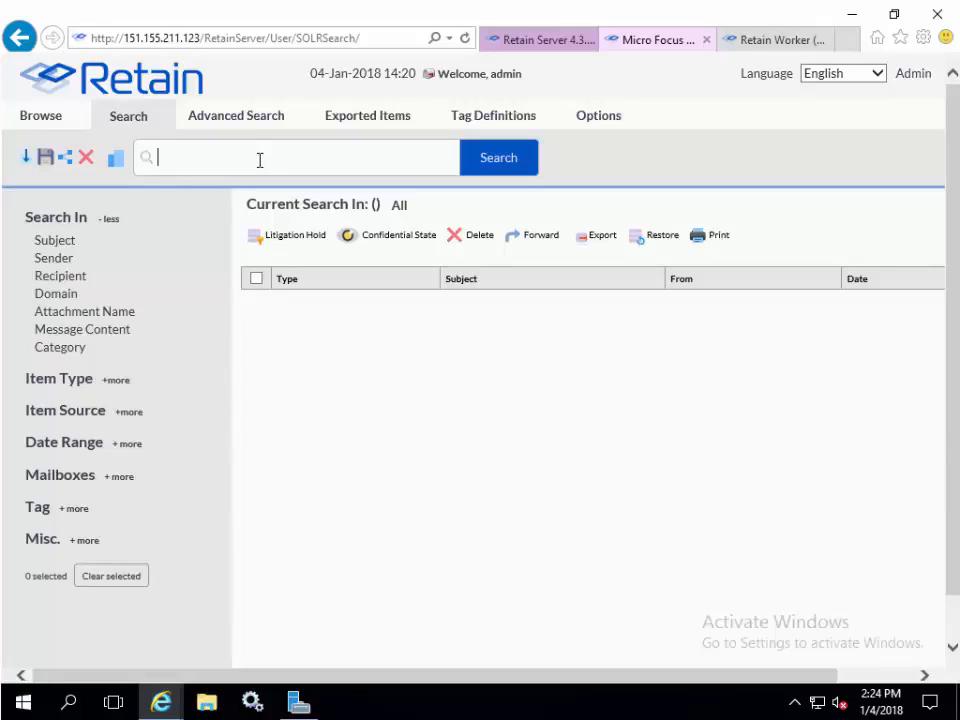
pyautogui.write('poor alice')
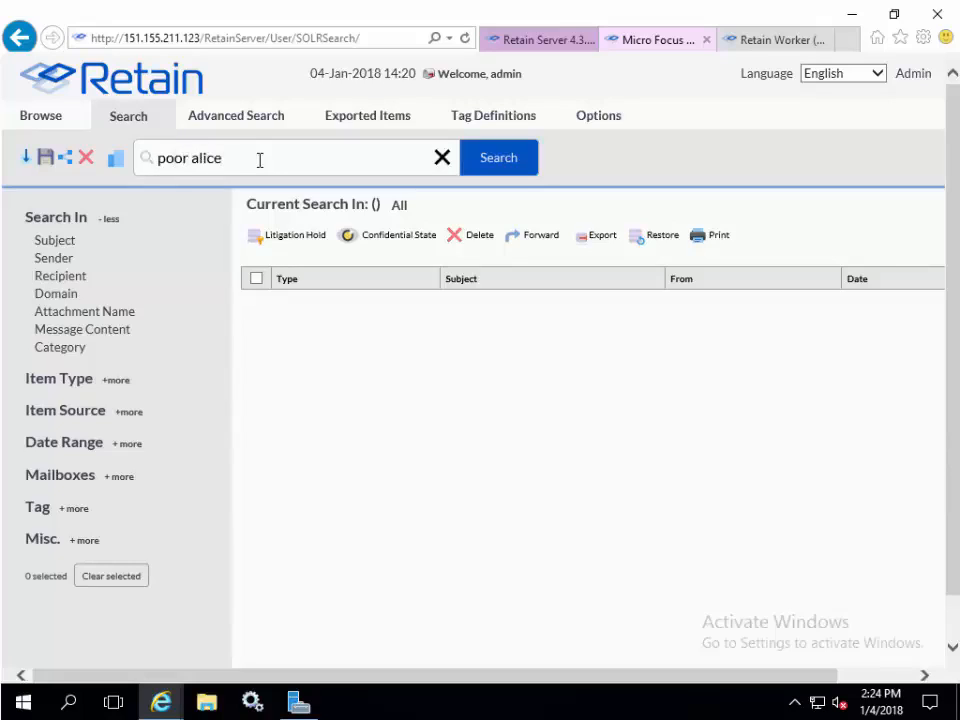
pyautogui.press('Return')
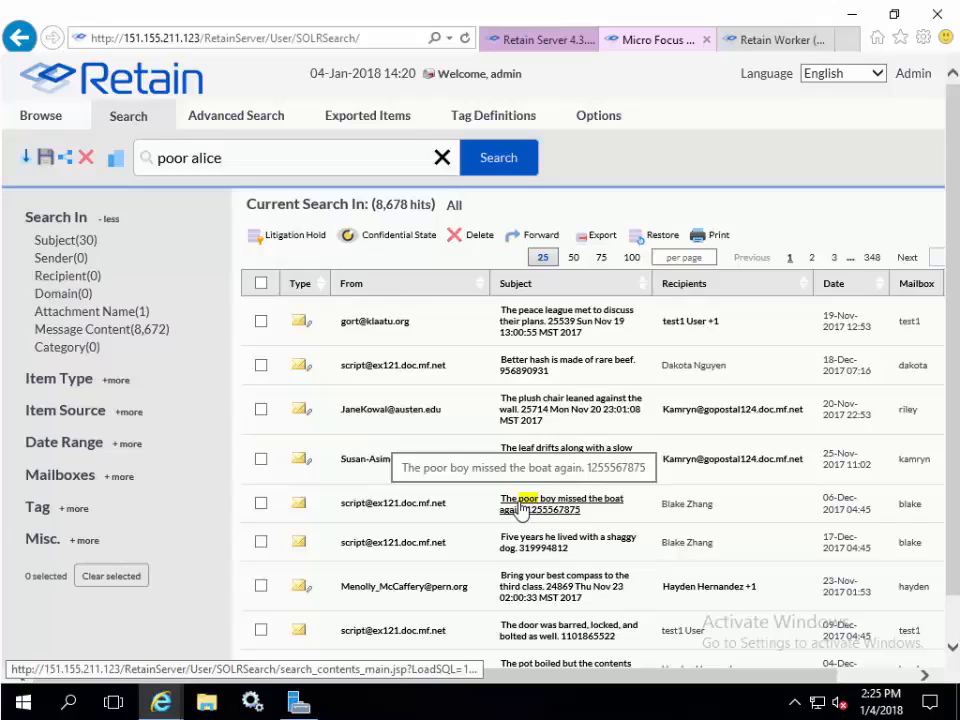
# - Open the peace league message from the search results and close it
pyautogui.click(567, 305)
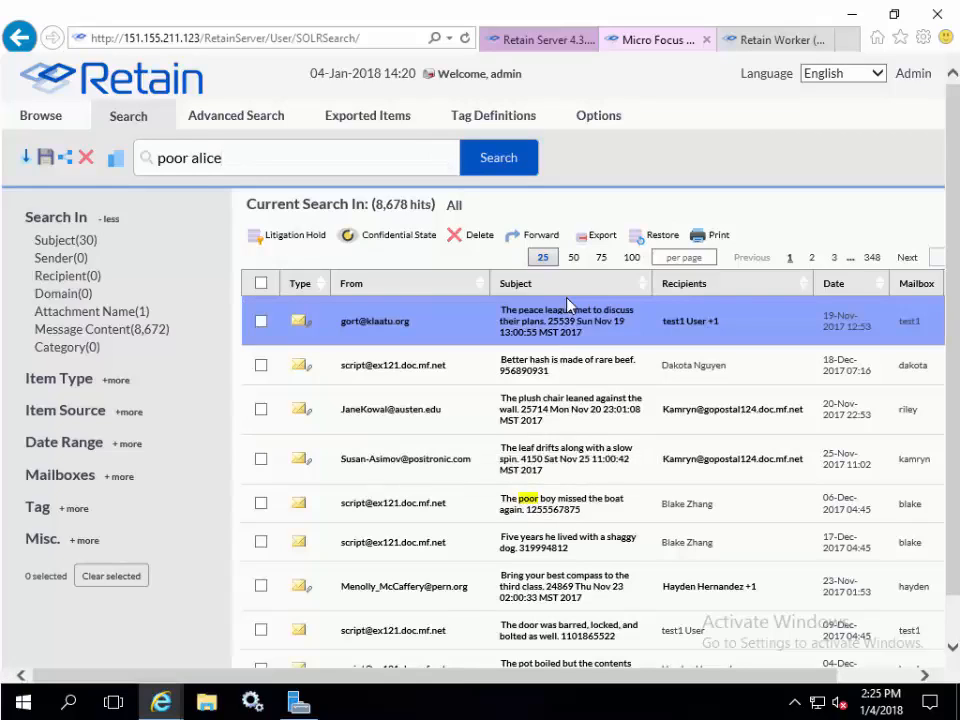
pyautogui.click(567, 305)
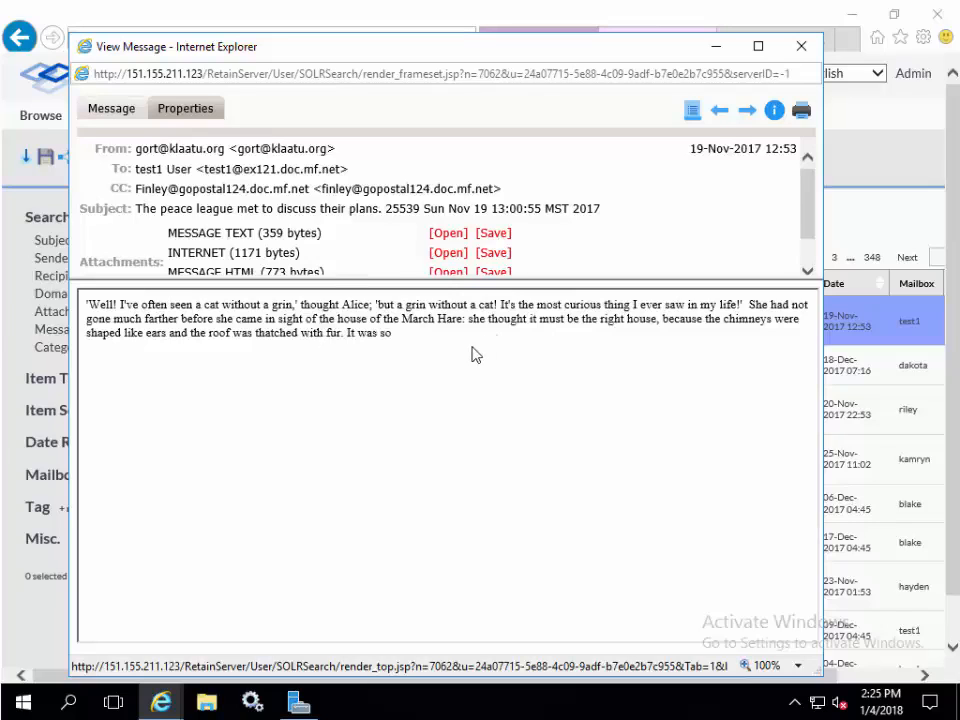
pyautogui.click(801, 46)
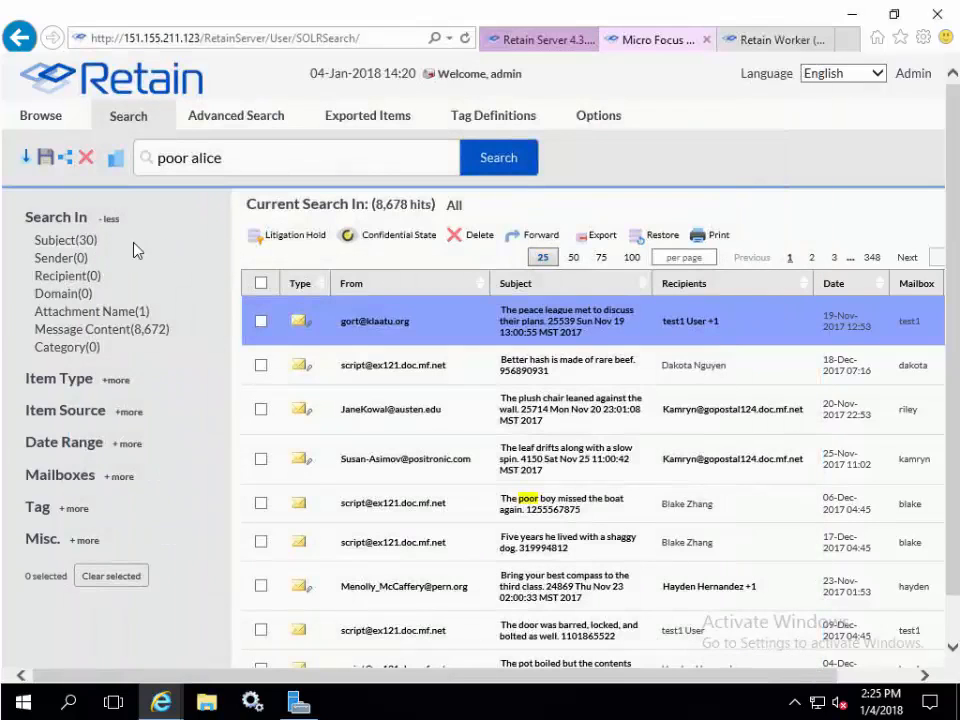
# - Expand and collapse the search facet groups to examine the available filters
pyautogui.click(114, 380)
pyautogui.click(114, 381)
pyautogui.click(128, 412)
pyautogui.scroll(-2, 128, 420)
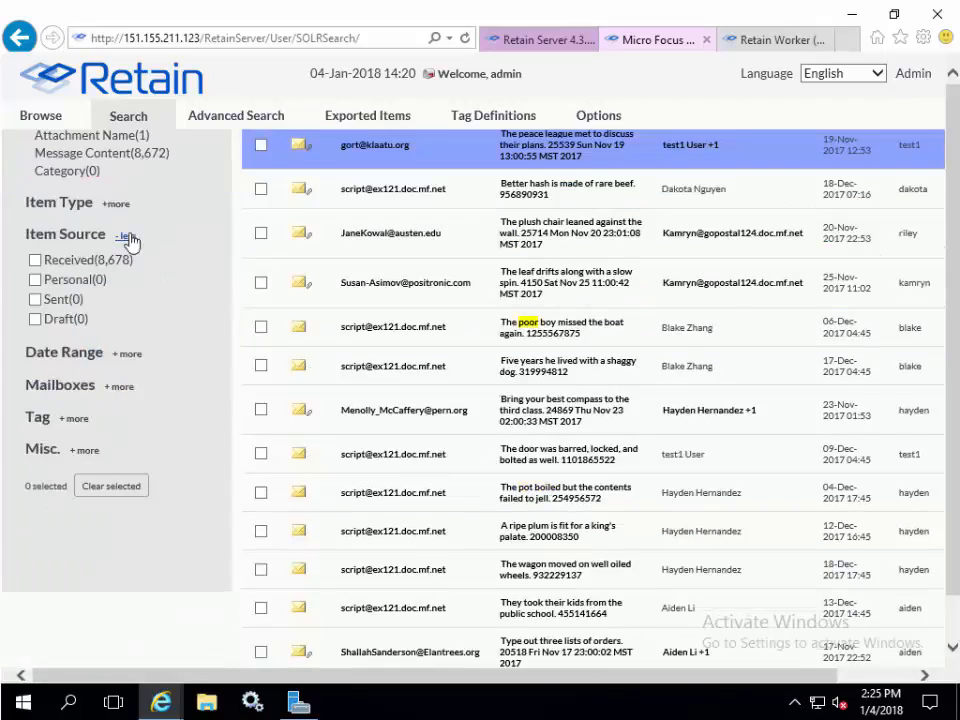
pyautogui.click(128, 242)
pyautogui.click(120, 300)
pyautogui.click(119, 304)
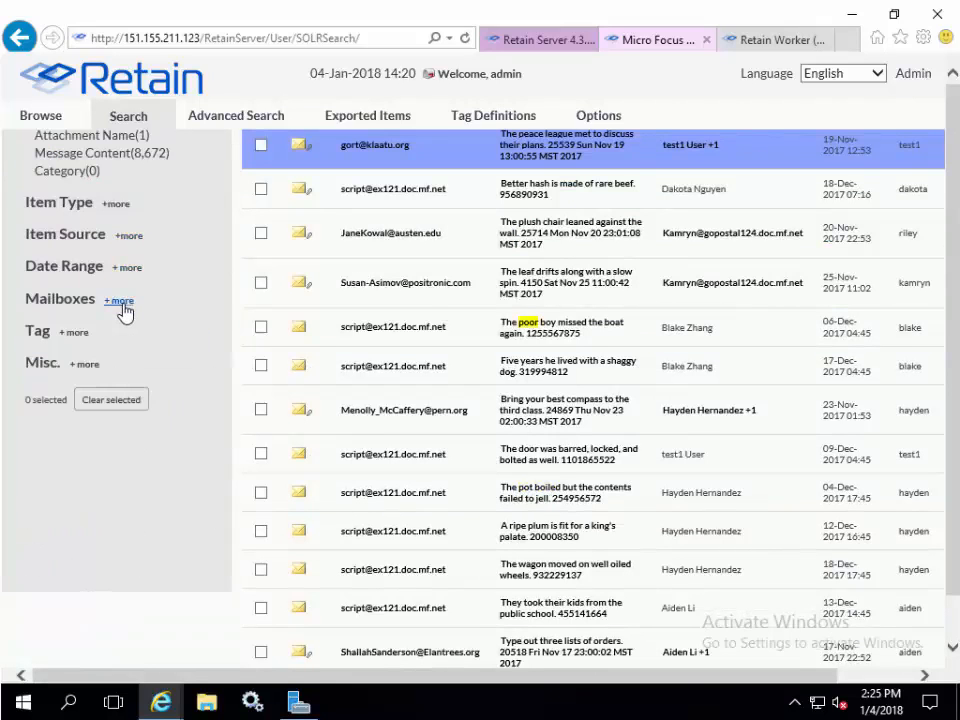
pyautogui.click(72, 332)
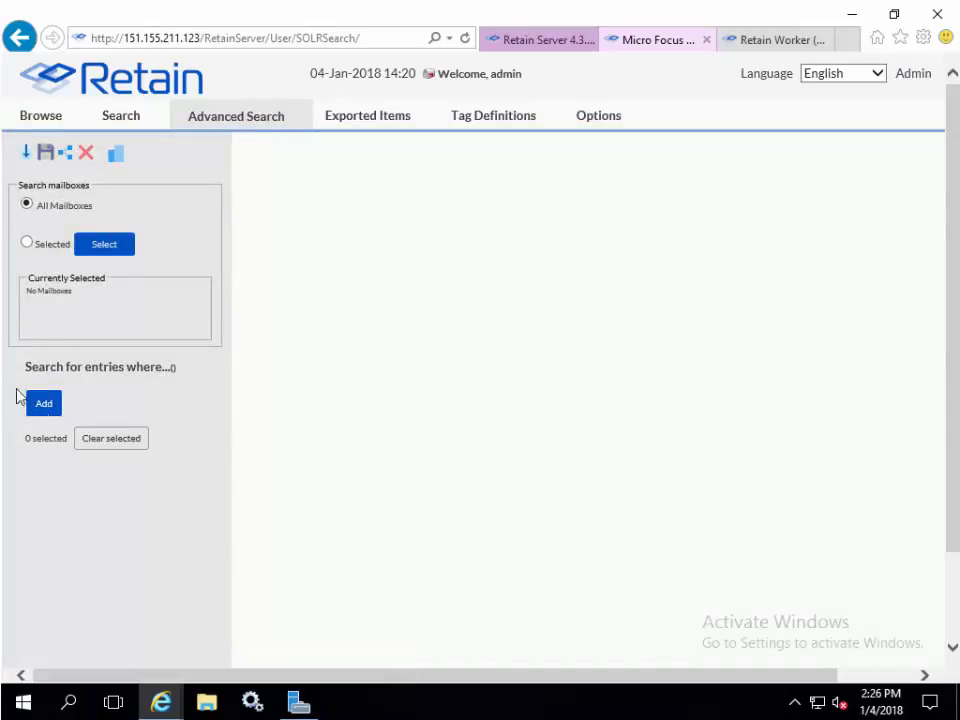
# - Start a new advanced search with the condition Subject word ends with "tion"
pyautogui.click(44, 410)
pyautogui.click(367, 258)
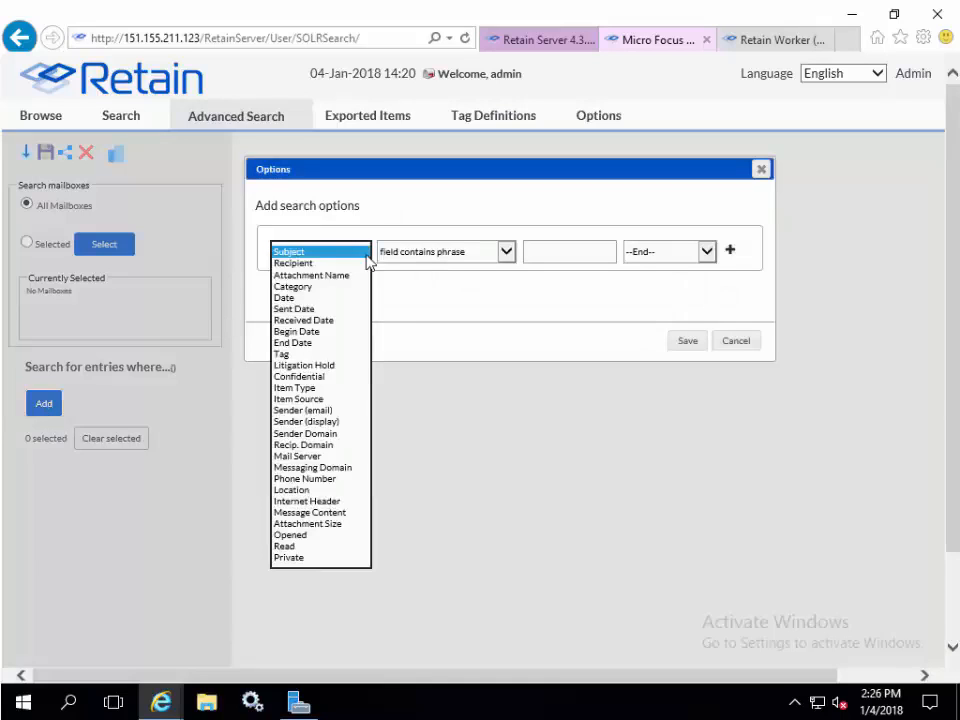
pyautogui.click(512, 262)
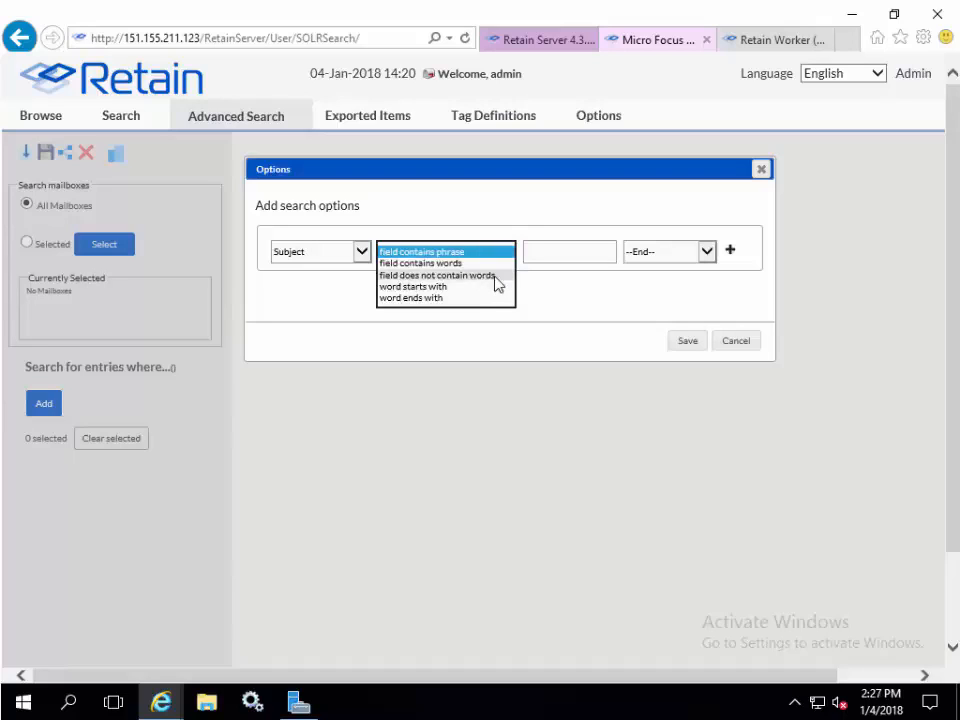
pyautogui.click(570, 252)
pyautogui.write('tion')
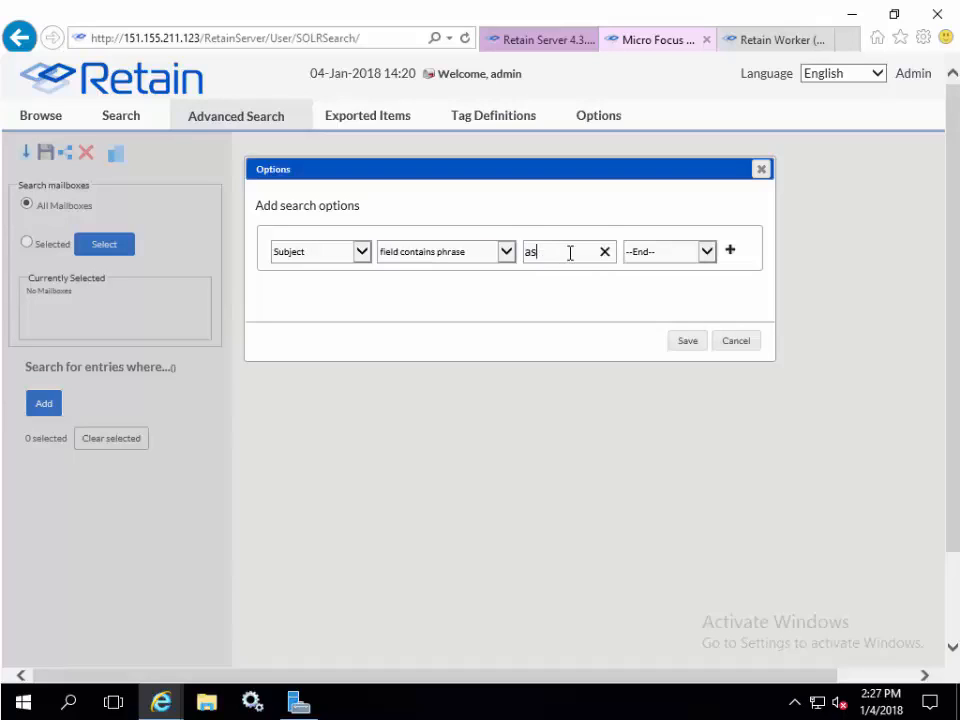
pyautogui.click(446, 251)
pyautogui.click(484, 299)
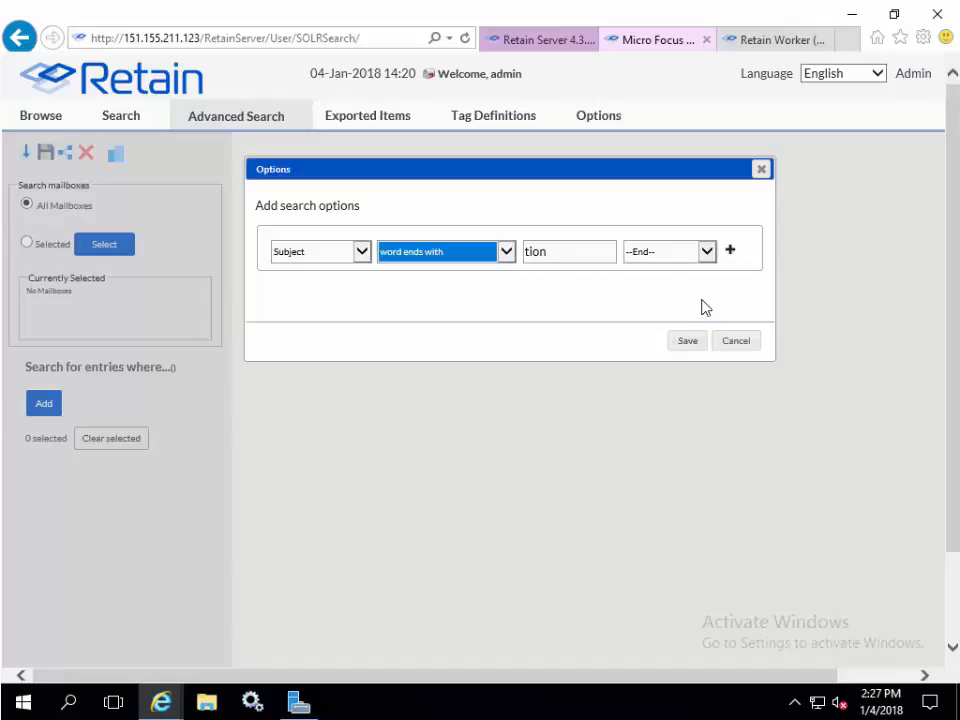
# - Add a second condition: Message Content field contains phrase "poor alice"
pyautogui.click(730, 250)
pyautogui.click(362, 287)
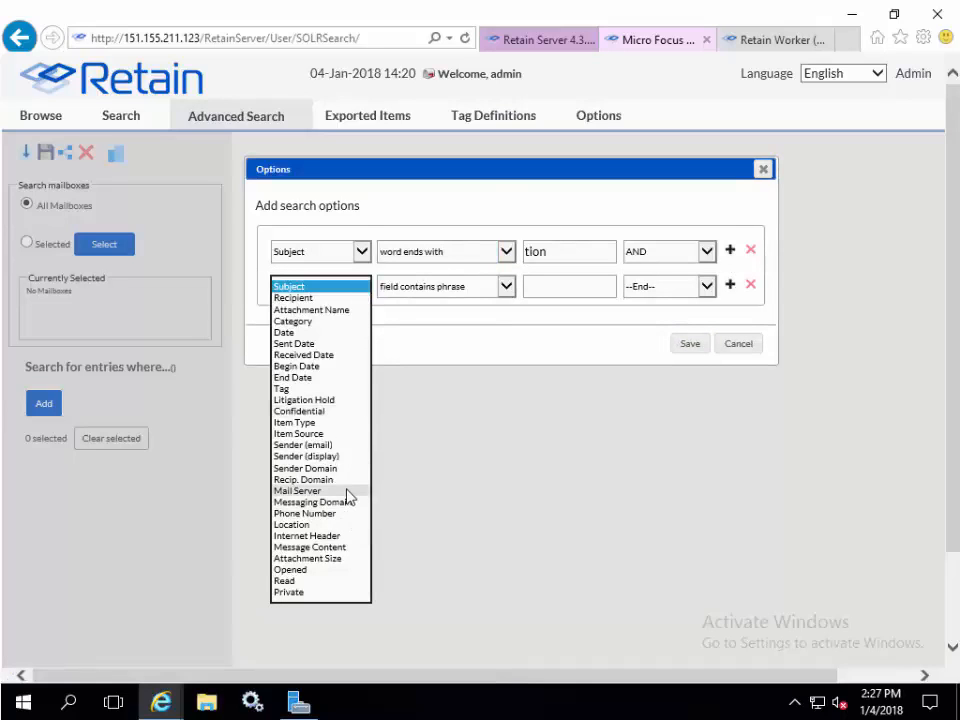
pyautogui.click(345, 548)
pyautogui.click(567, 286)
pyautogui.write('poor alice')
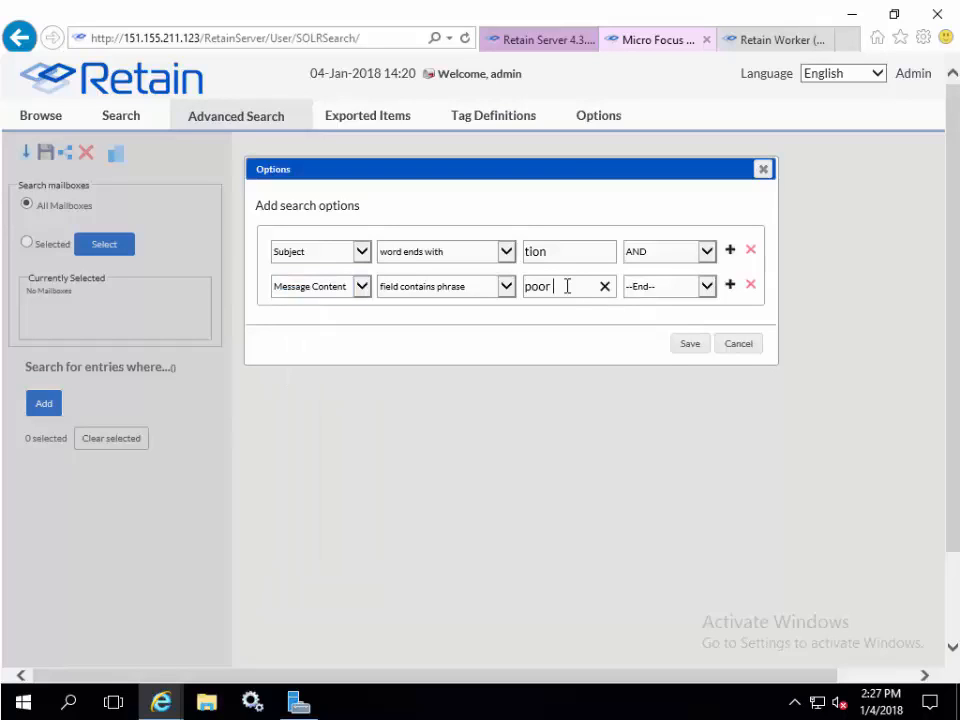
pyautogui.click(730, 285)
pyautogui.click(685, 287)
pyautogui.click(676, 321)
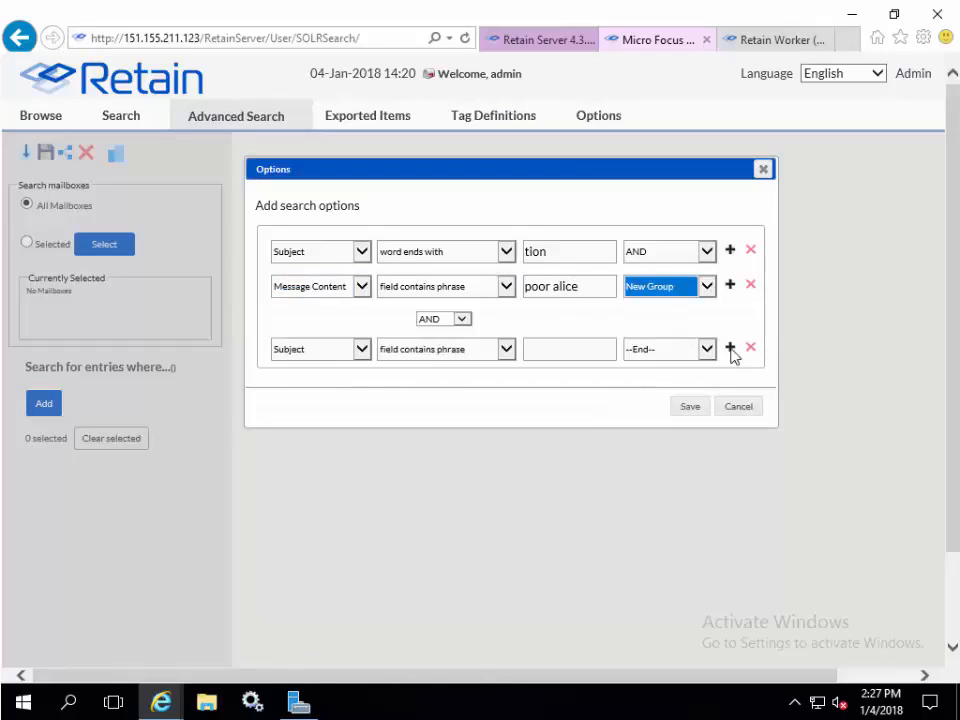
pyautogui.click(730, 347)
pyautogui.click(751, 381)
pyautogui.click(751, 347)
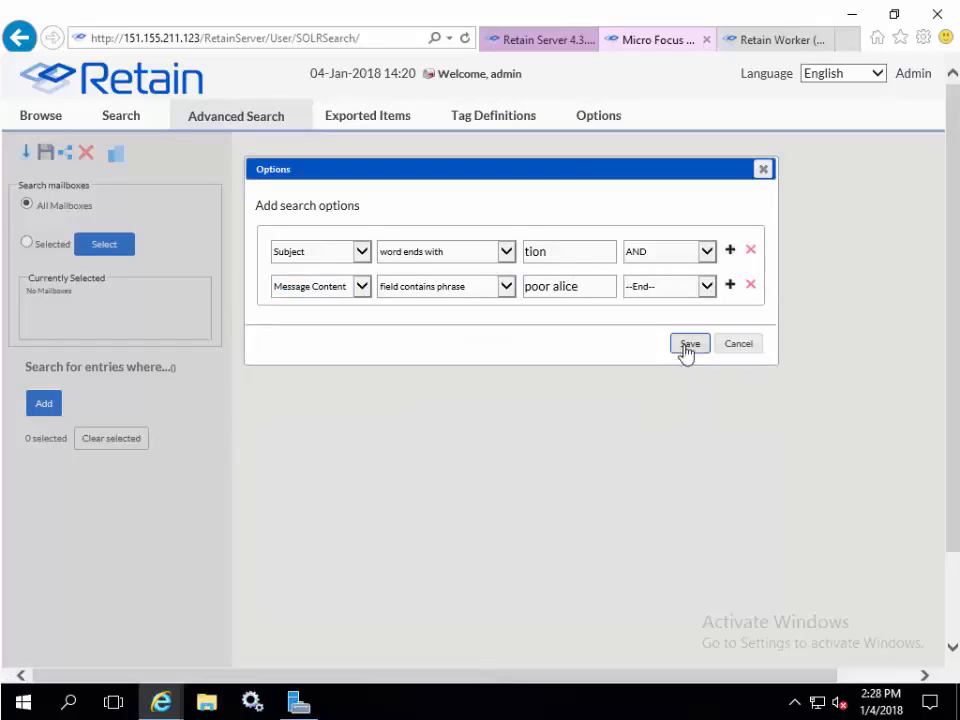
# - Save and run the advanced search, then edit it to remove the Message Content condition and save again
pyautogui.click(687, 345)
pyautogui.click(42, 473)
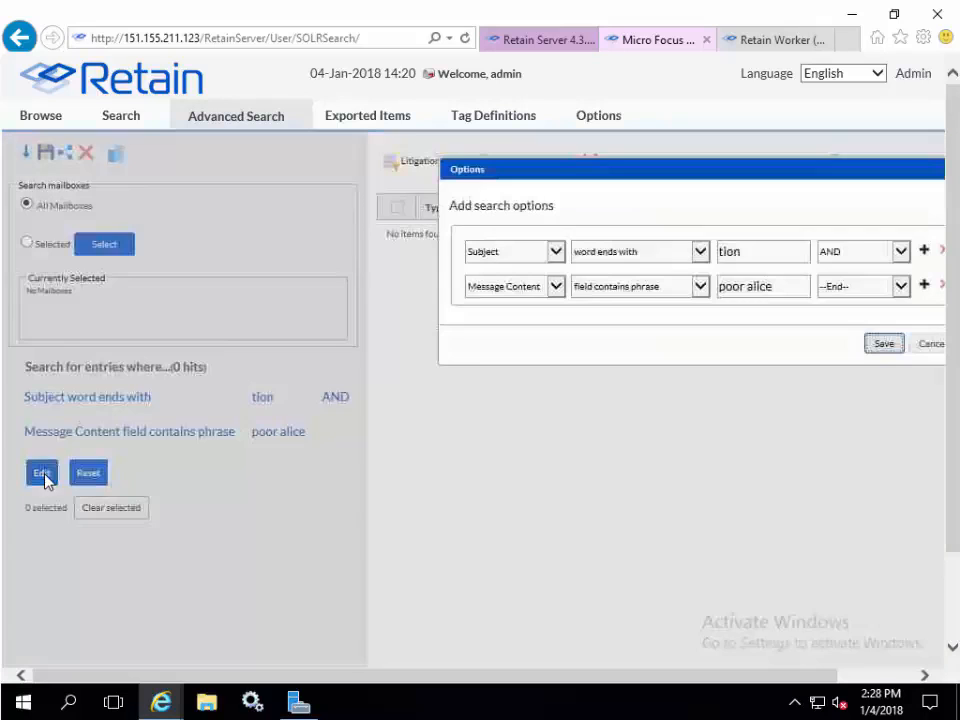
pyautogui.click(941, 286)
pyautogui.click(866, 344)
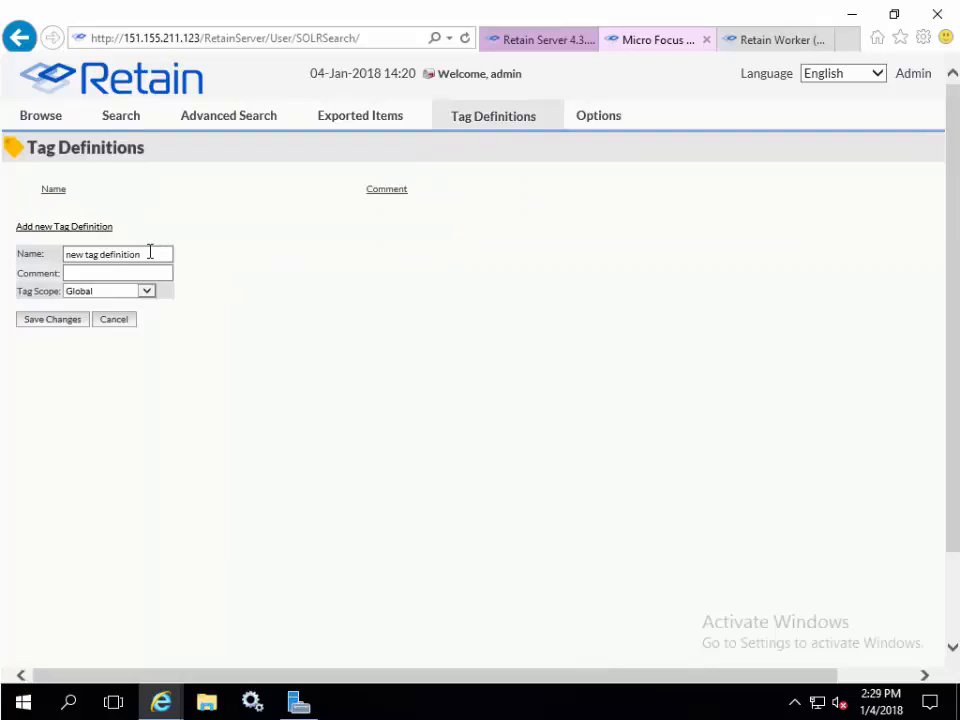
# - Create a new tag definition named Tag1 with the comment "the first tag" and Global scope
pyautogui.click(150, 252)
pyautogui.moveTo(150, 252); pyautogui.dragTo(54, 253)
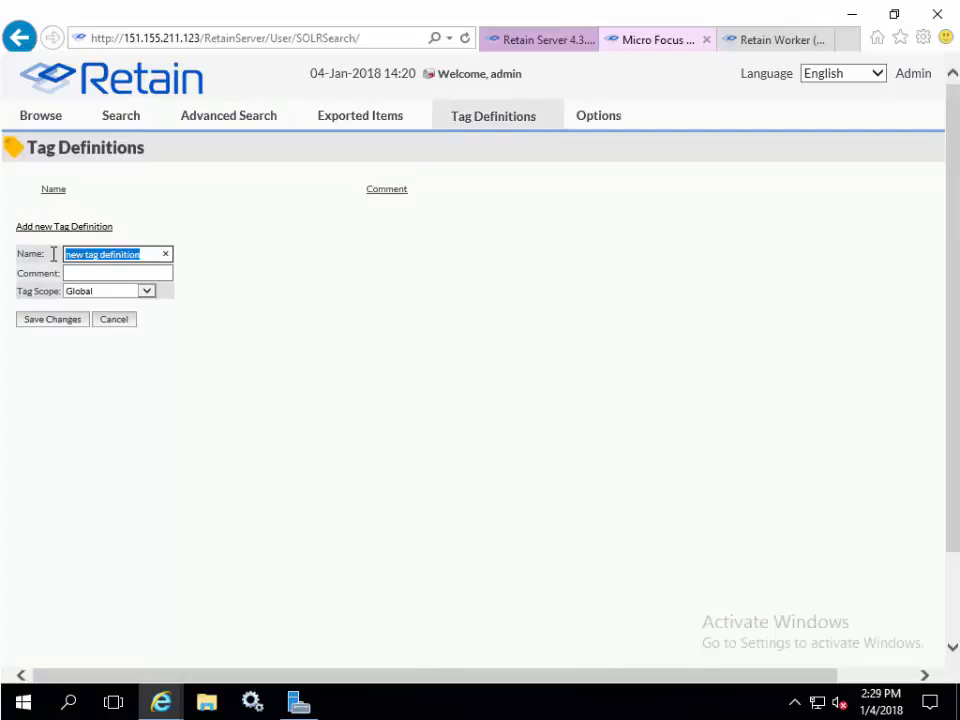
pyautogui.write('Tag1')
pyautogui.click(57, 274)
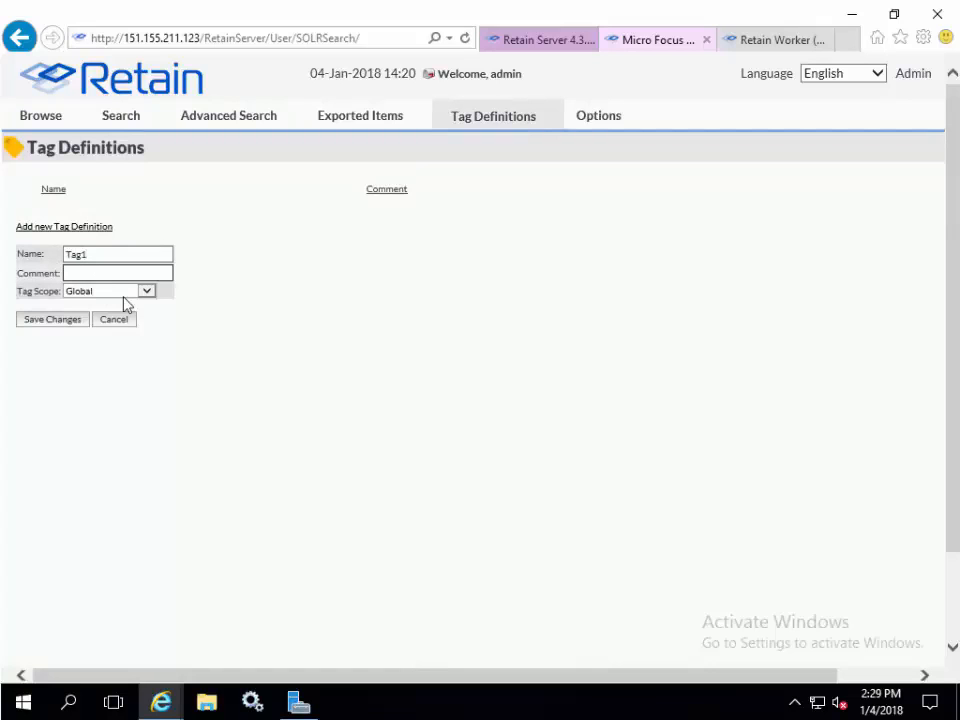
pyautogui.write('the first tag')
pyautogui.click(80, 320)
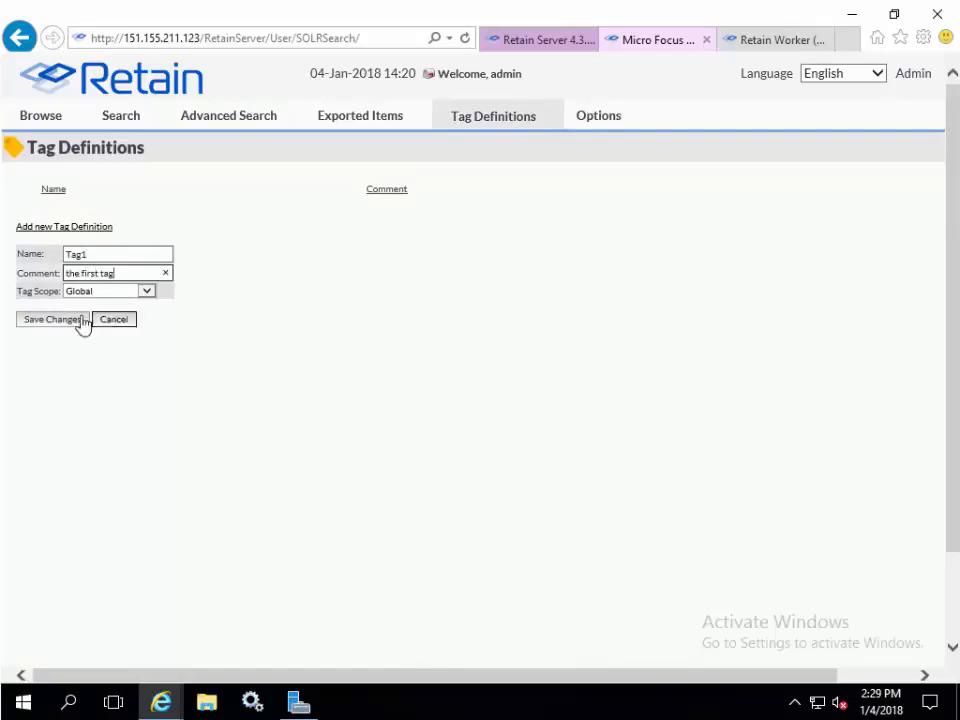
# - Browse the Options tabs: Core Settings, User Rights, Mailboxes, Confidential Exceptions and Miscellaneous
pyautogui.click(598, 122)
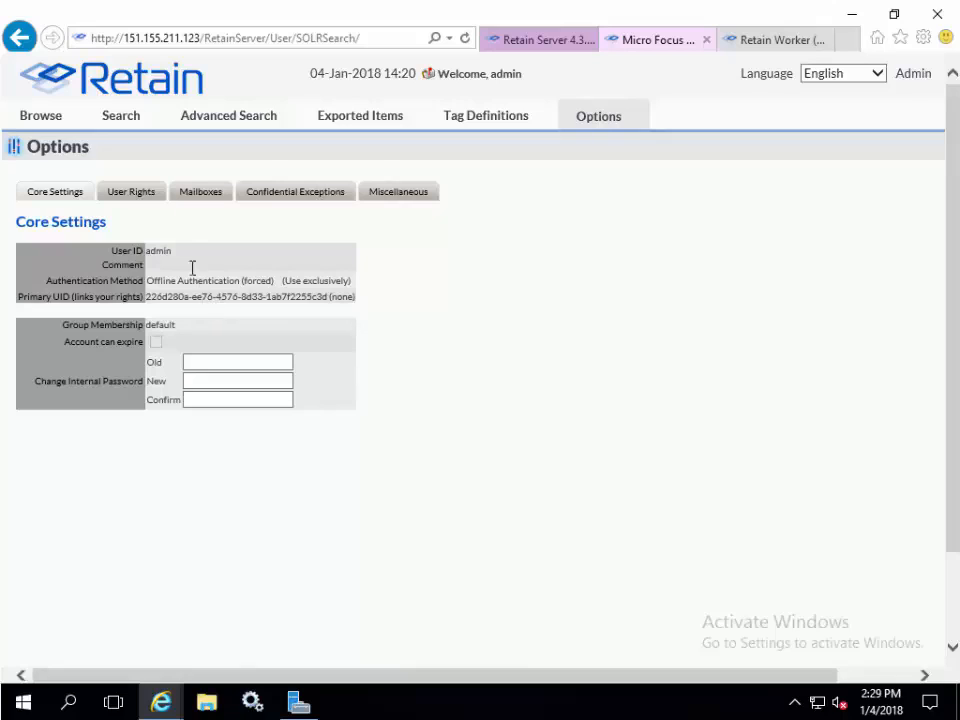
pyautogui.click(141, 196)
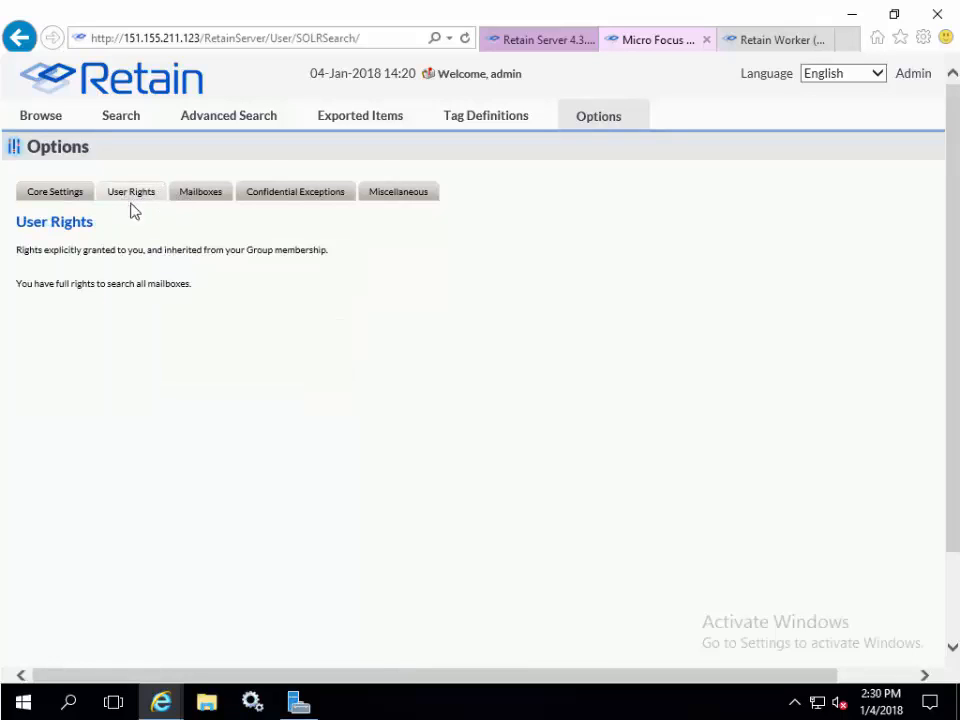
pyautogui.click(210, 195)
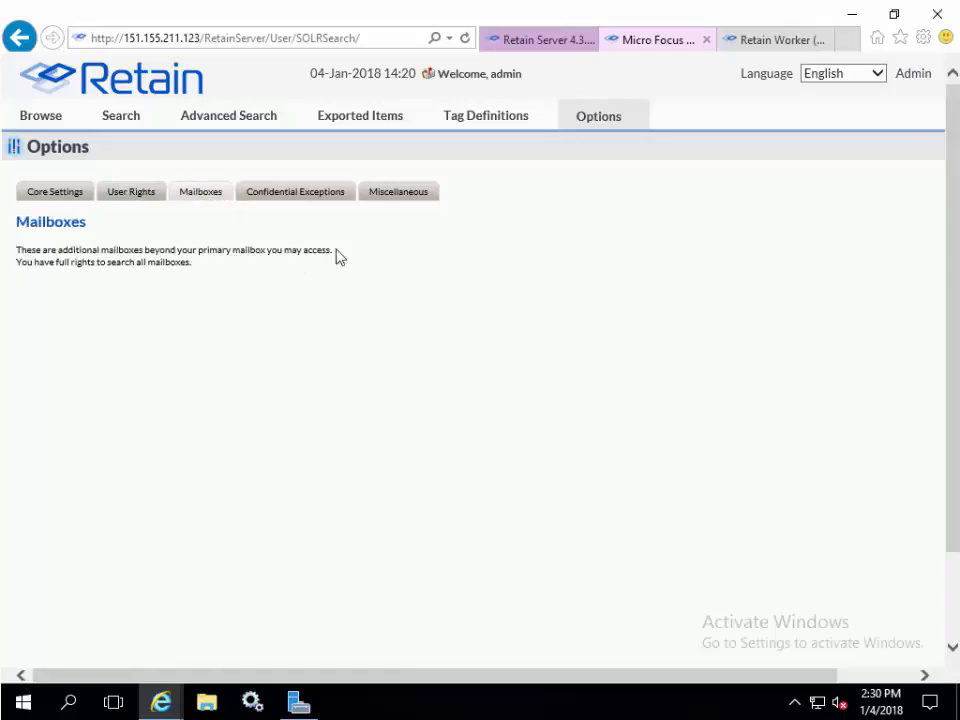
pyautogui.click(307, 203)
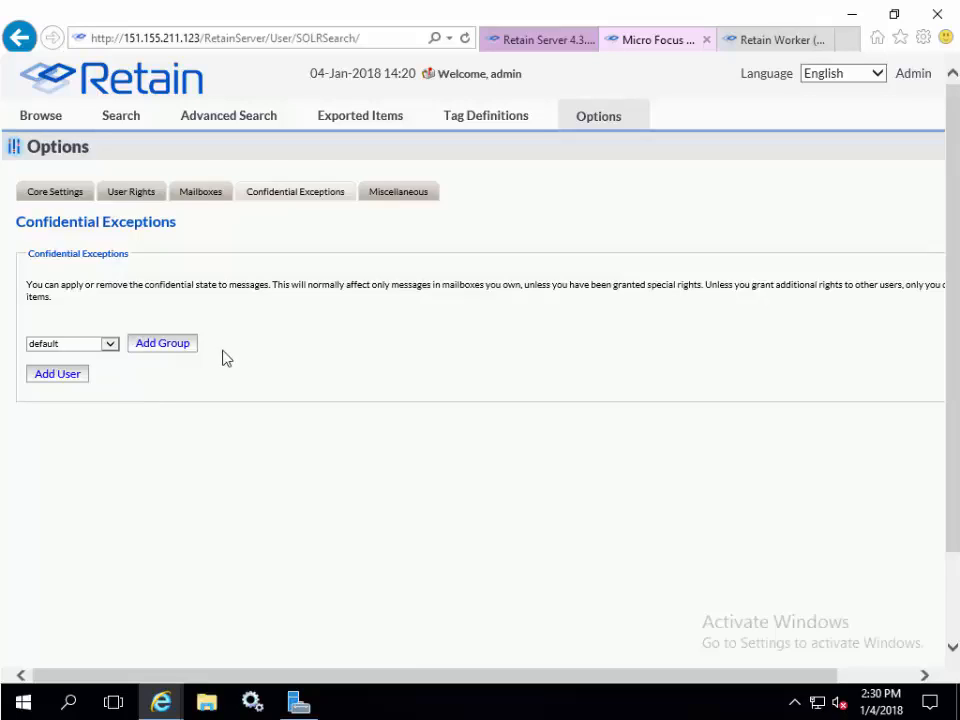
pyautogui.click(108, 345)
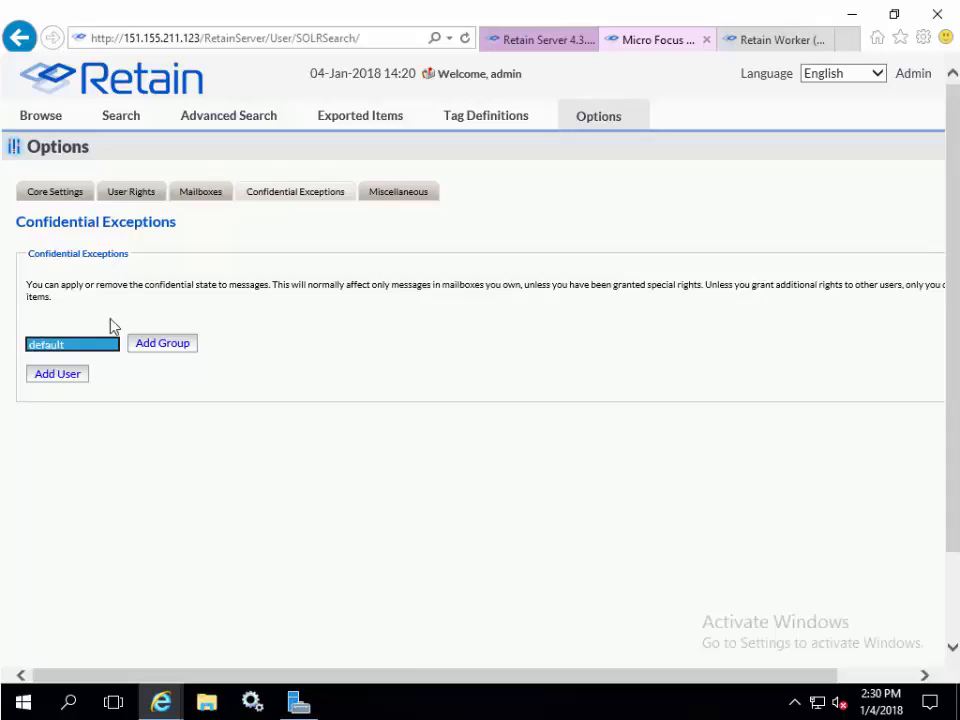
pyautogui.click(270, 235)
pyautogui.click(417, 198)
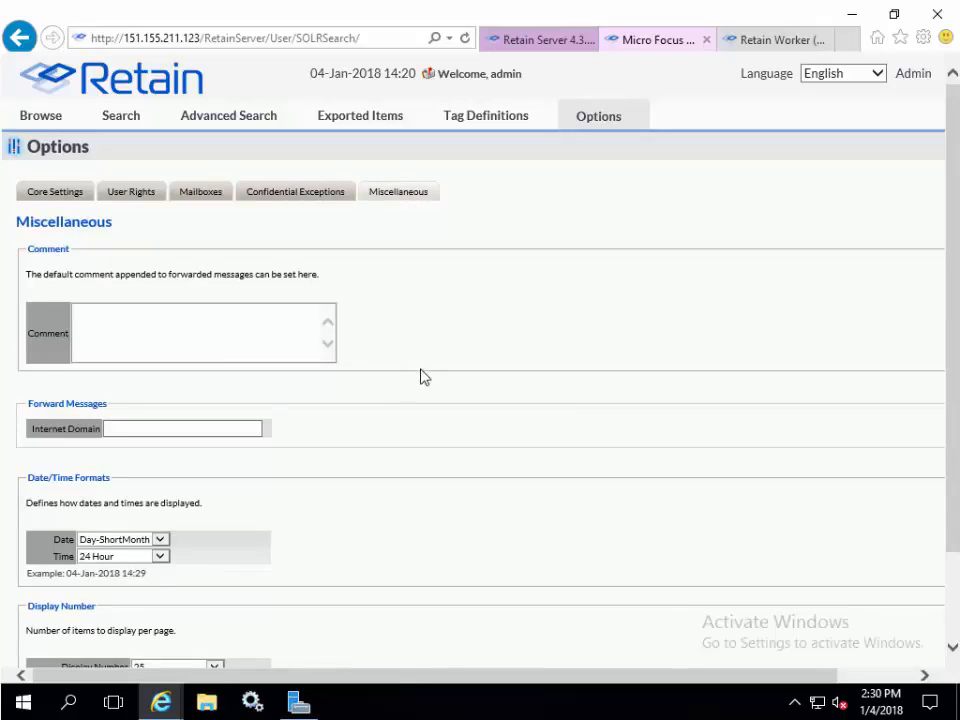
pyautogui.scroll(-5, 420, 376)
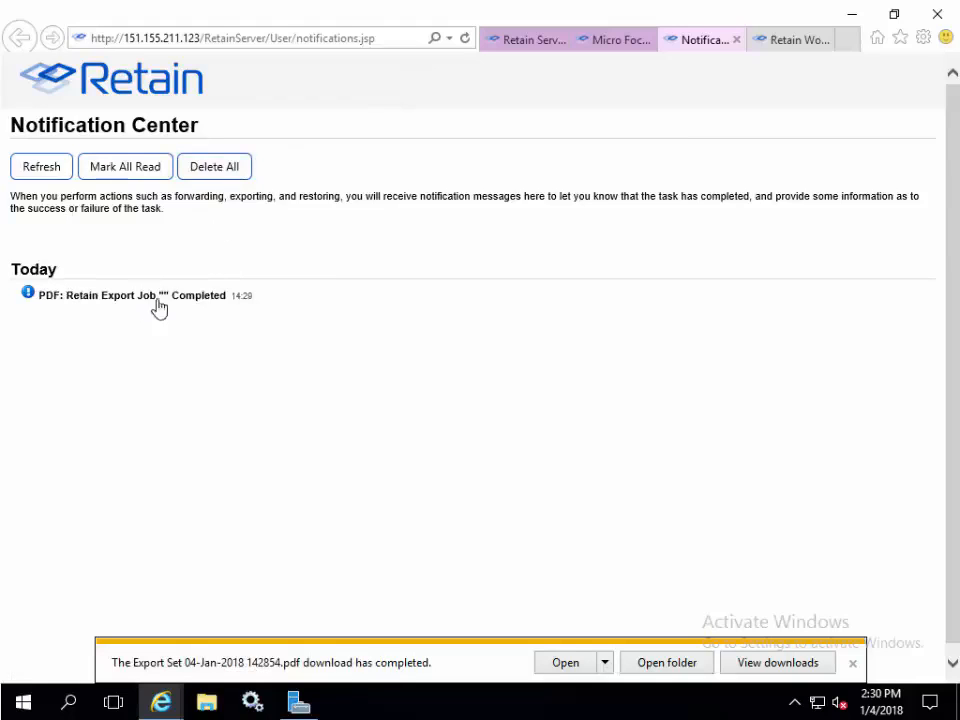
# - Open the PDF export job notification in the Notification Center and close it
pyautogui.click(199, 302)
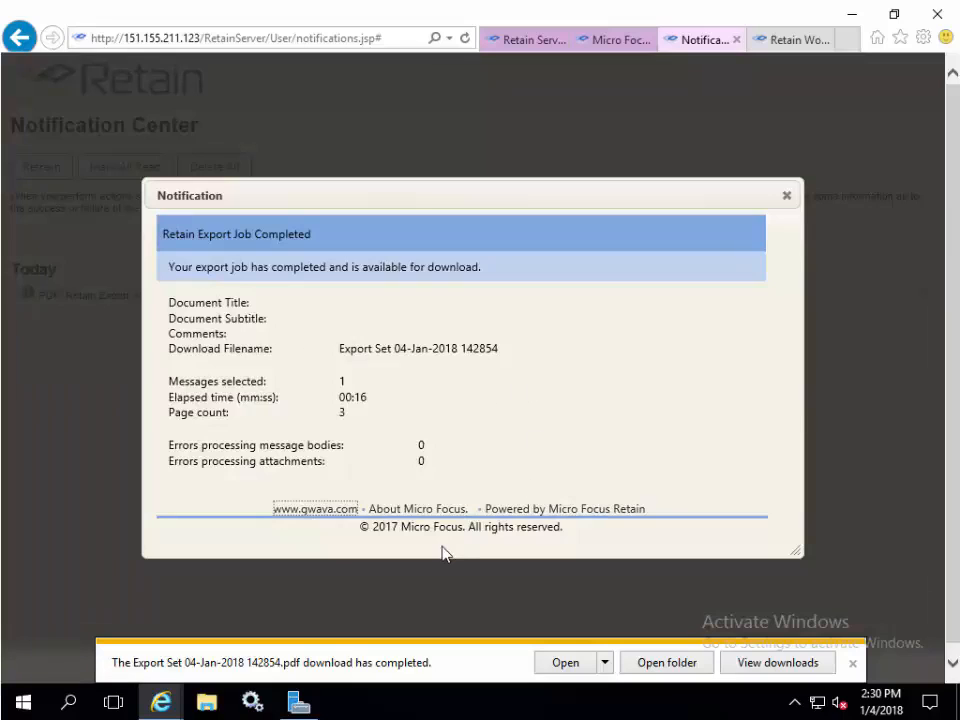
pyautogui.click(788, 201)
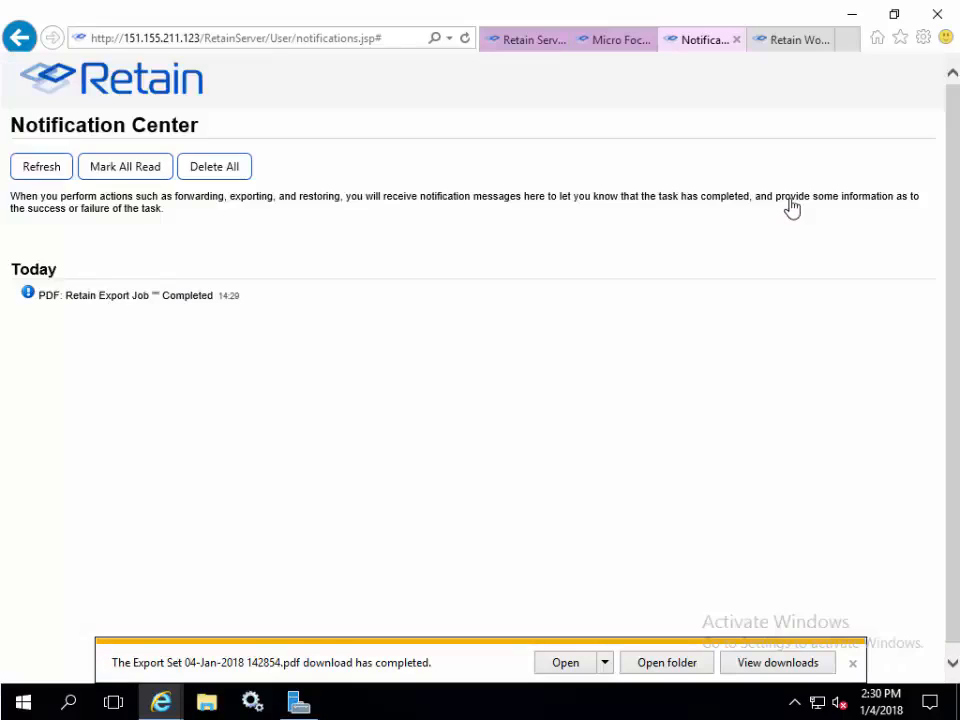